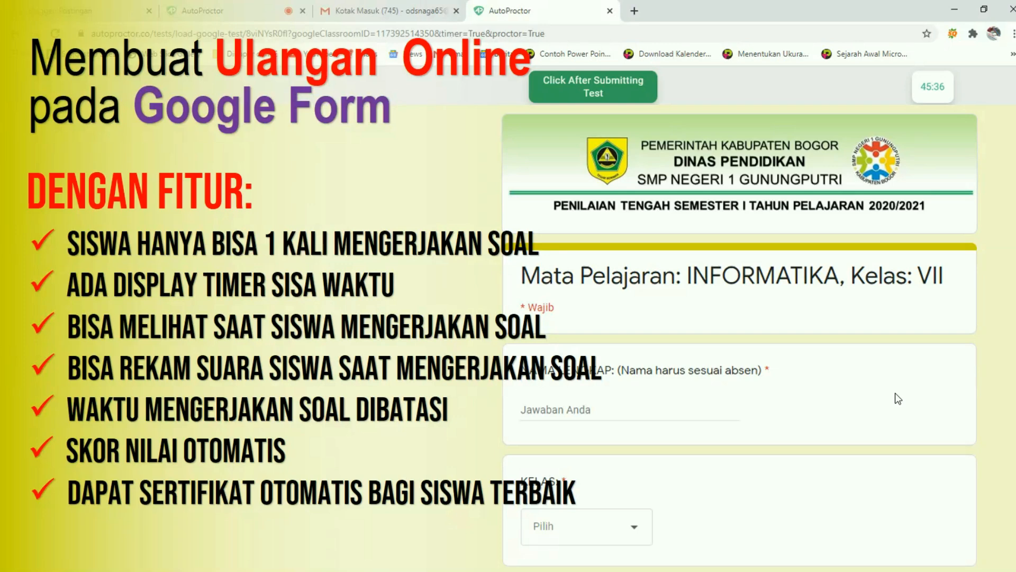
pyautogui.click(130, 224)
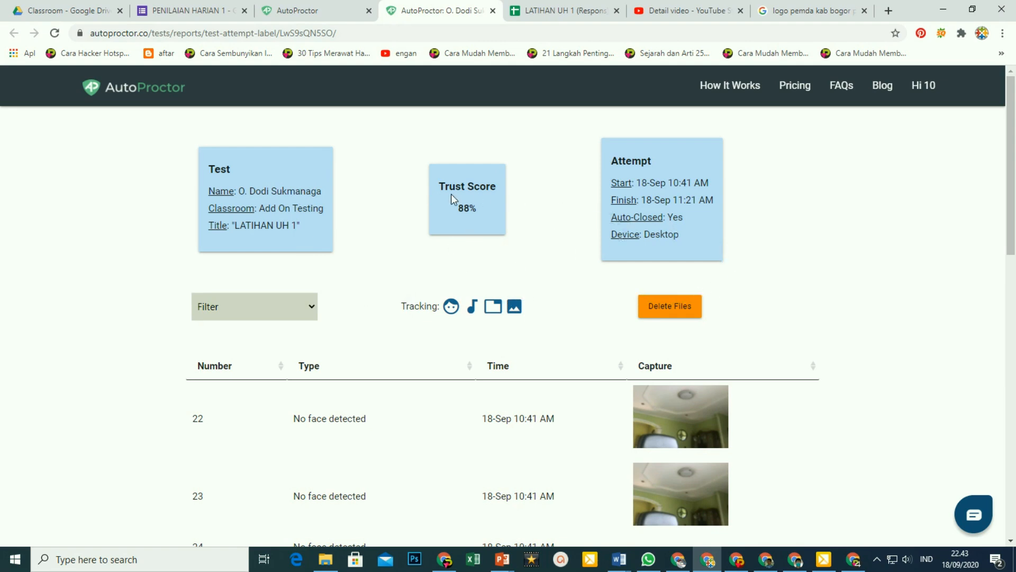
# Step: Examine the second page of the proctoring report's event log for the "LATIHAN UH 1" test, including the webcam captures
pyautogui.scroll(-5, 641, 278)
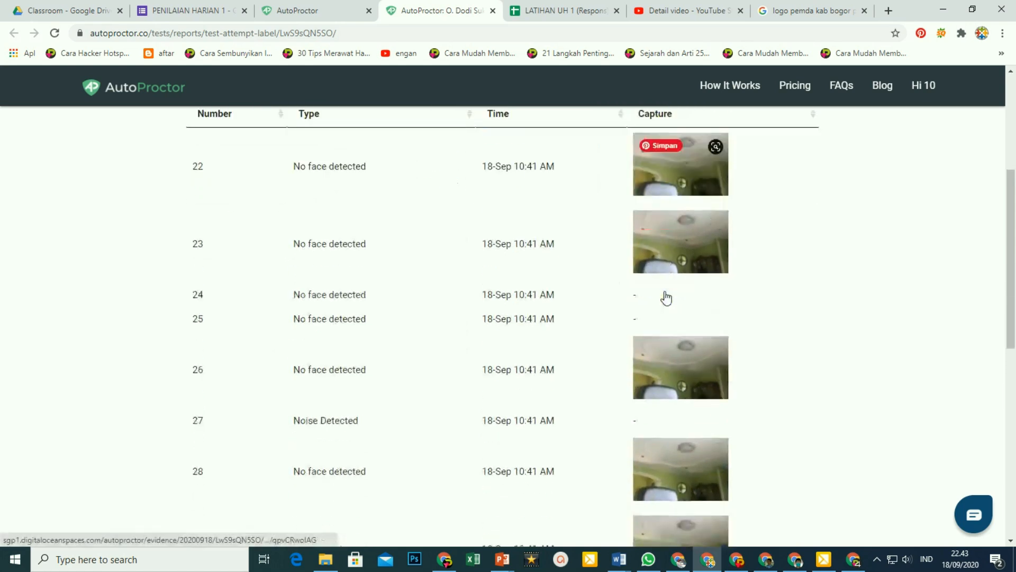
pyautogui.scroll(-10, 666, 296)
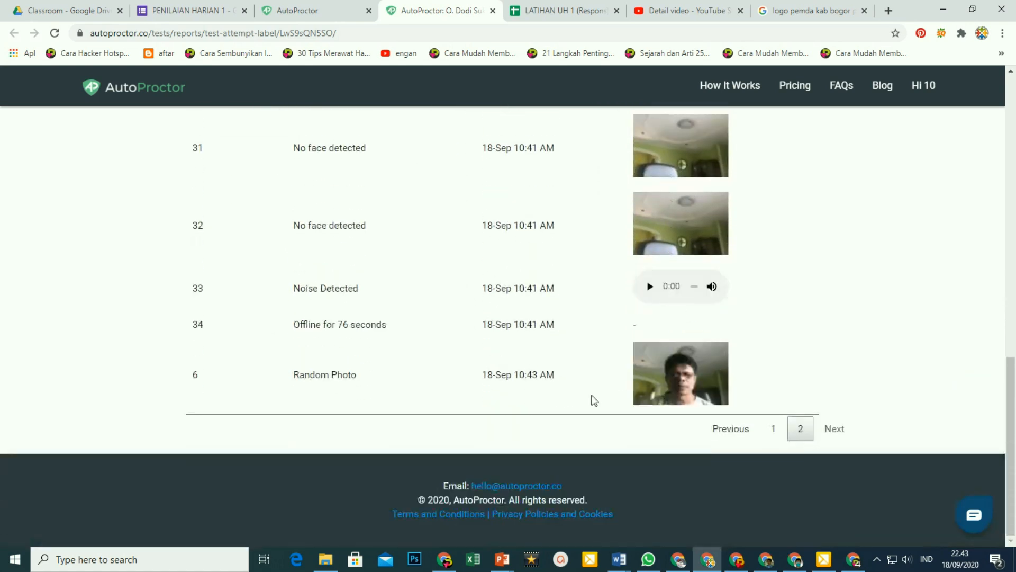
pyautogui.scroll(3, 688, 366)
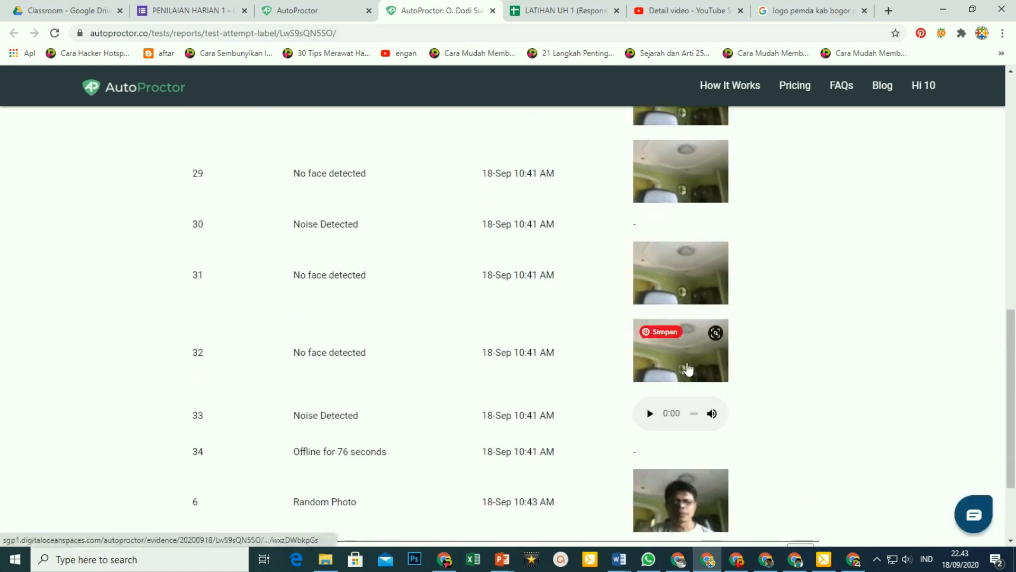
pyautogui.scroll(-3, 688, 365)
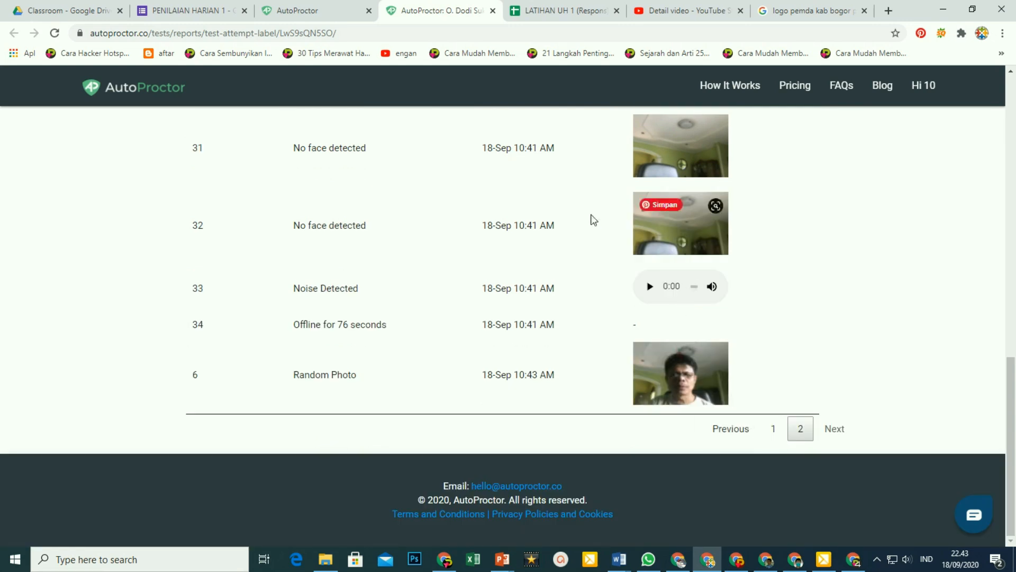
# Step: Go to page 1 of the report's event log, review its entries and play the noise recording of entry 2
pyautogui.click(773, 429)
pyautogui.scroll(10, 715, 392)
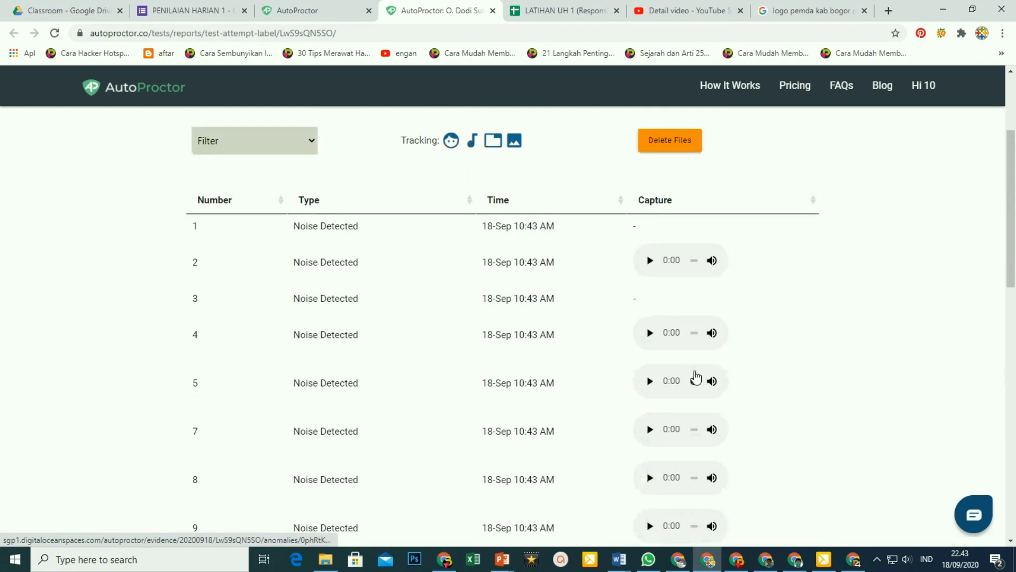
pyautogui.scroll(-6, 696, 377)
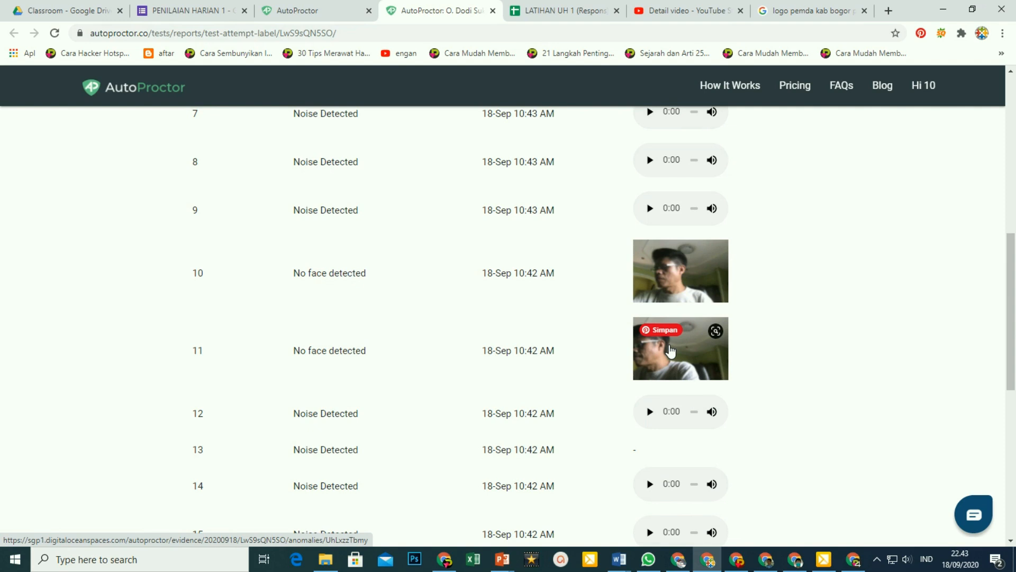
pyautogui.scroll(7, 632, 288)
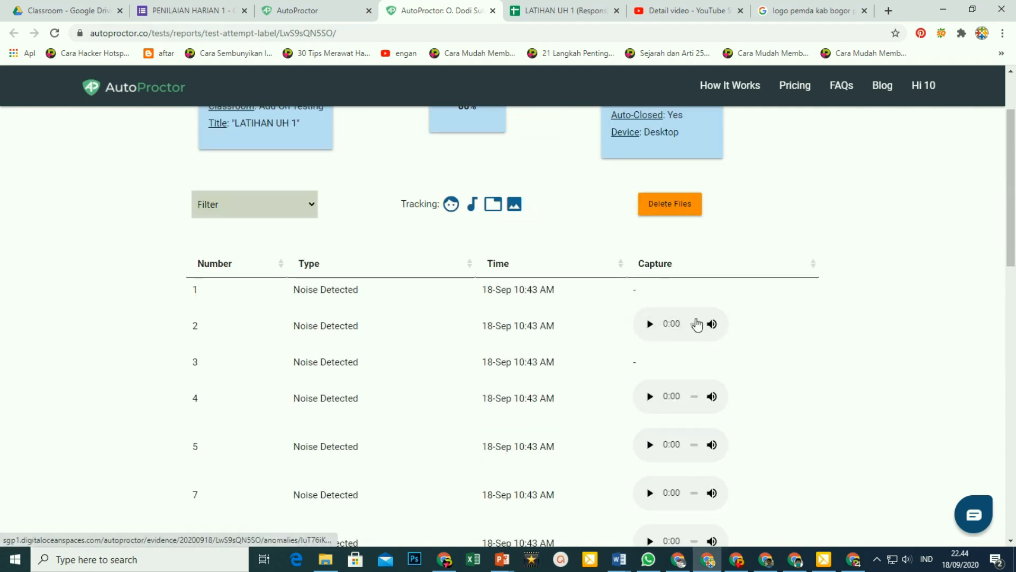
pyautogui.scroll(-3, 688, 402)
pyautogui.click(650, 197)
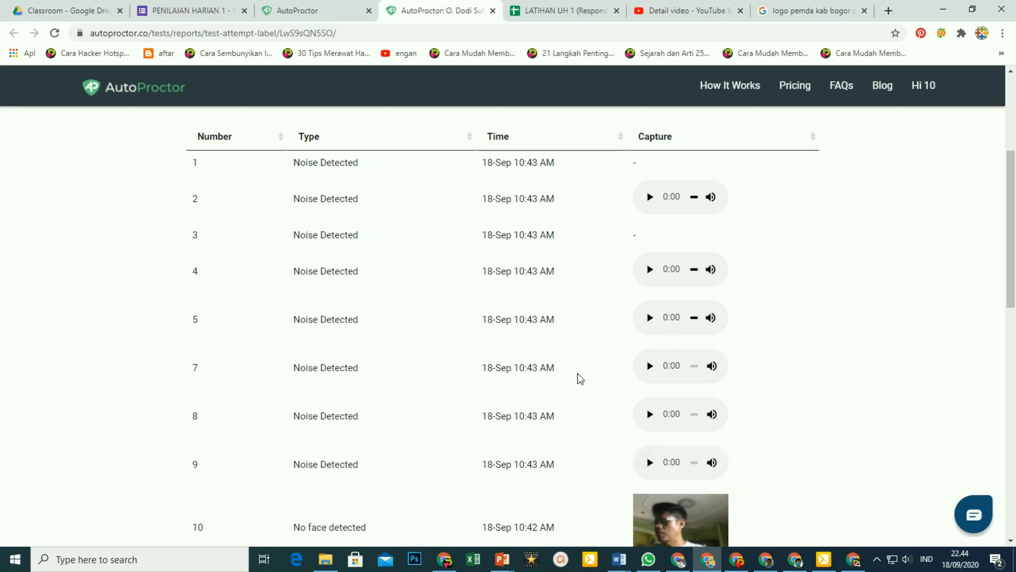
pyautogui.scroll(-3, 577, 373)
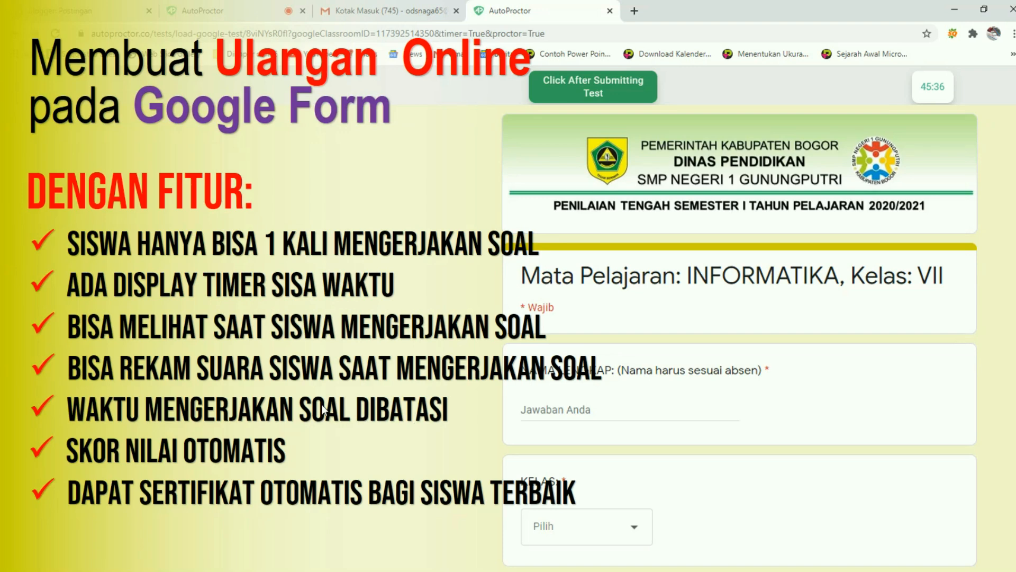
pyautogui.click(165, 415)
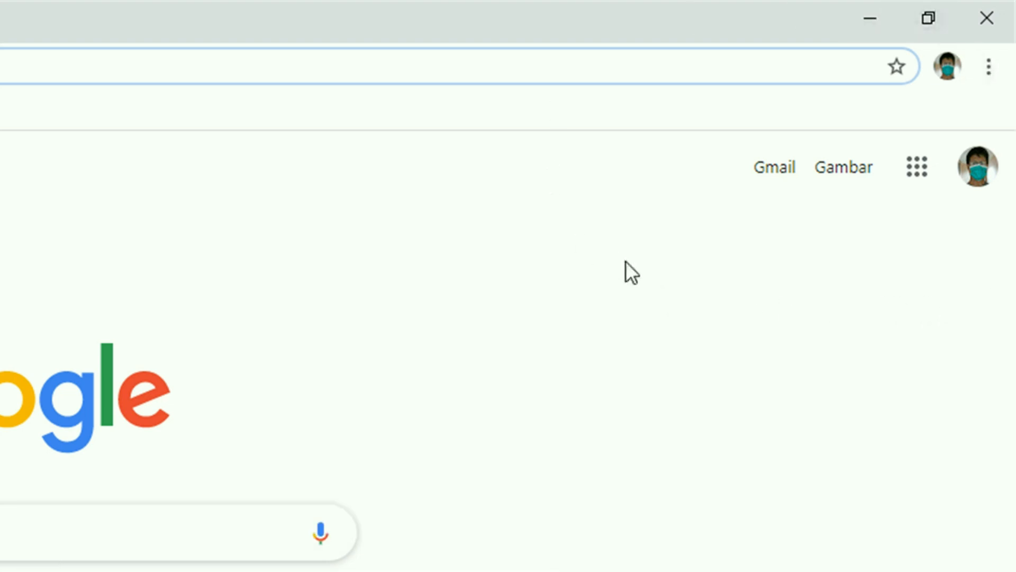
# Step: Open Google Drive from the Google apps available on the new browser page
pyautogui.click(916, 174)
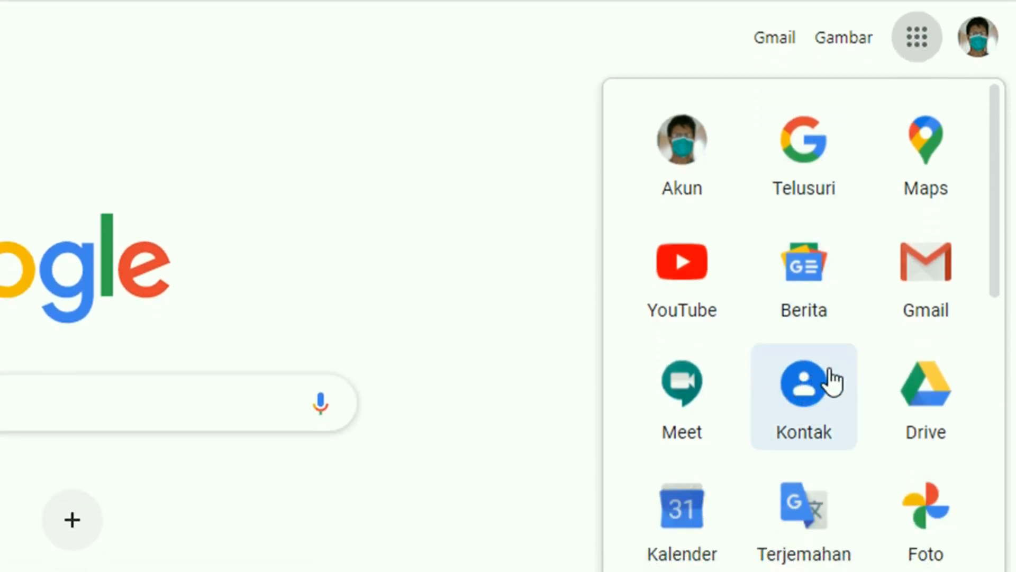
pyautogui.scroll(-5, 833, 382)
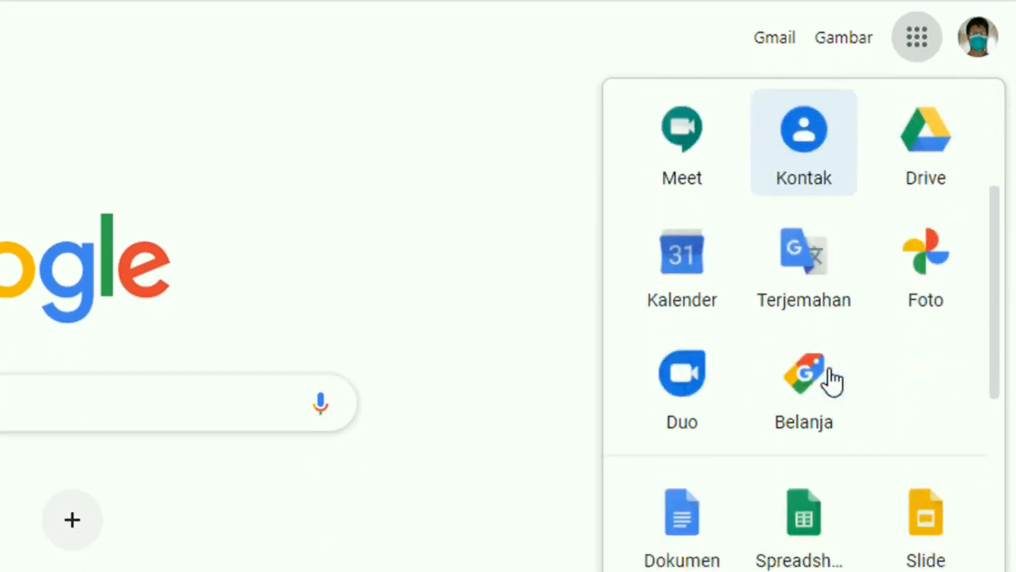
pyautogui.scroll(-5, 833, 381)
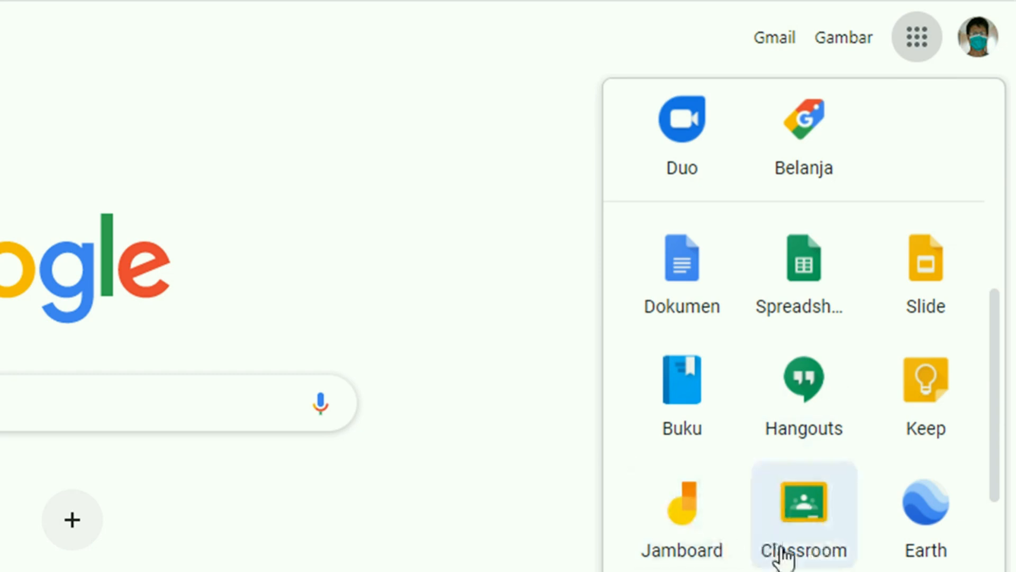
pyautogui.scroll(7, 815, 545)
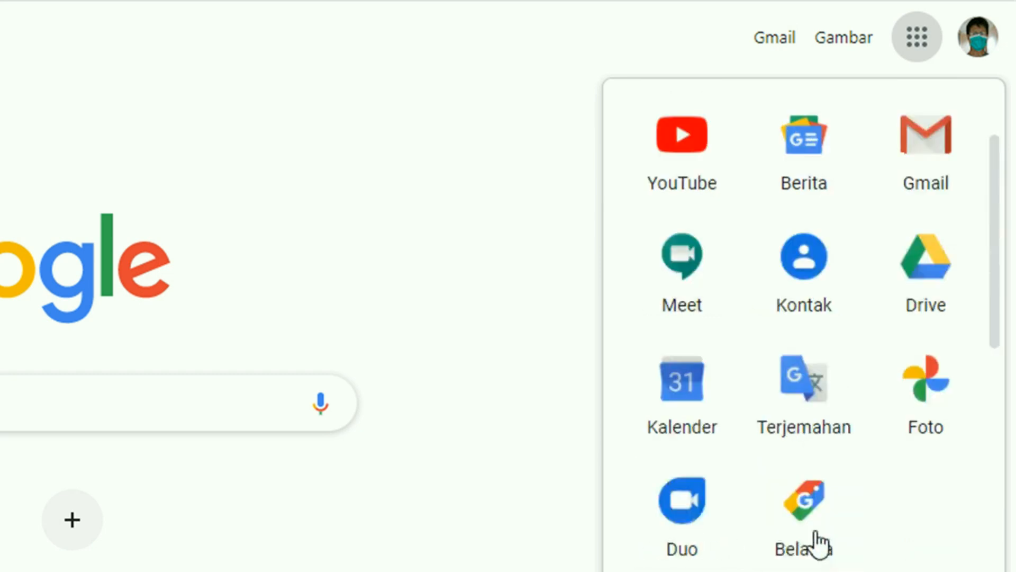
pyautogui.click(928, 282)
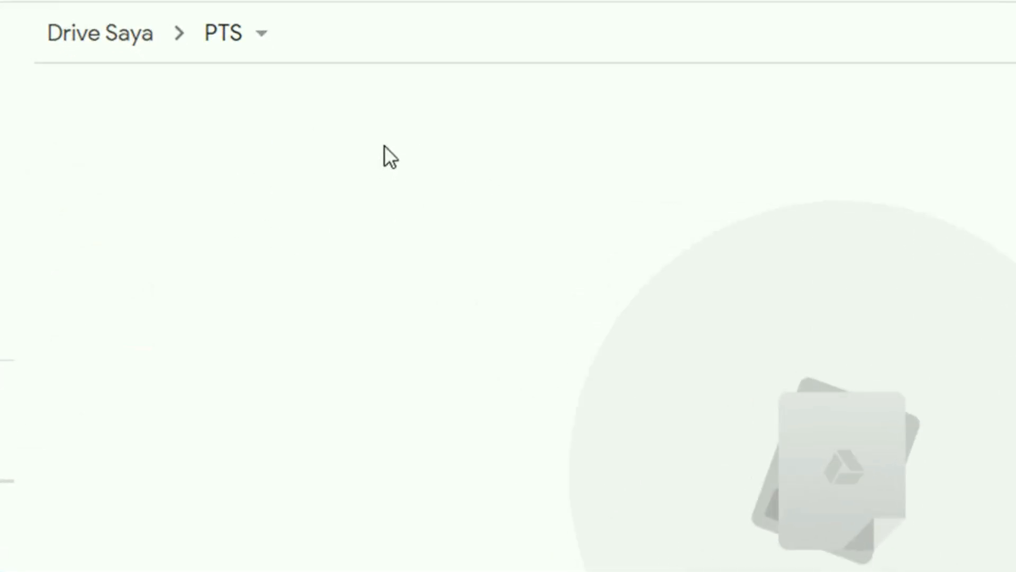
# Step: Create a blank Google Form in the PTS folder and title it "PTS II INFORMATIKA KELAS VII"
pyautogui.rightClick(383, 130)
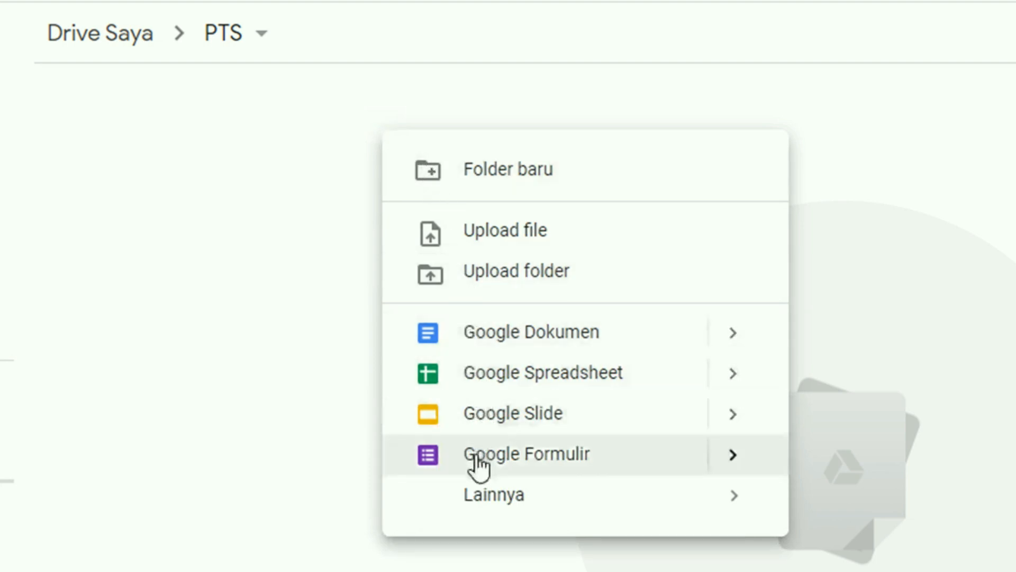
pyautogui.click(515, 453)
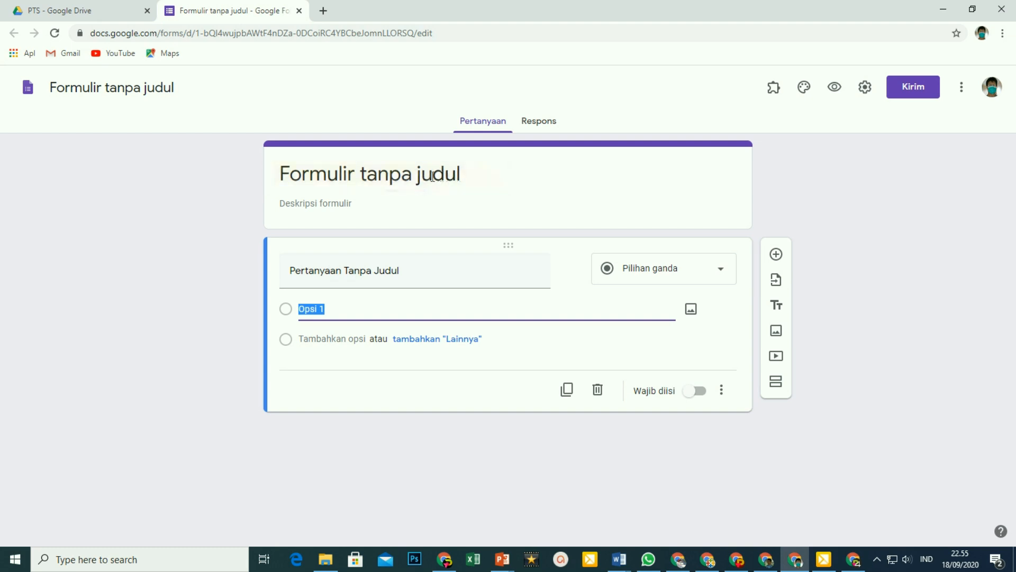
pyautogui.click(343, 174)
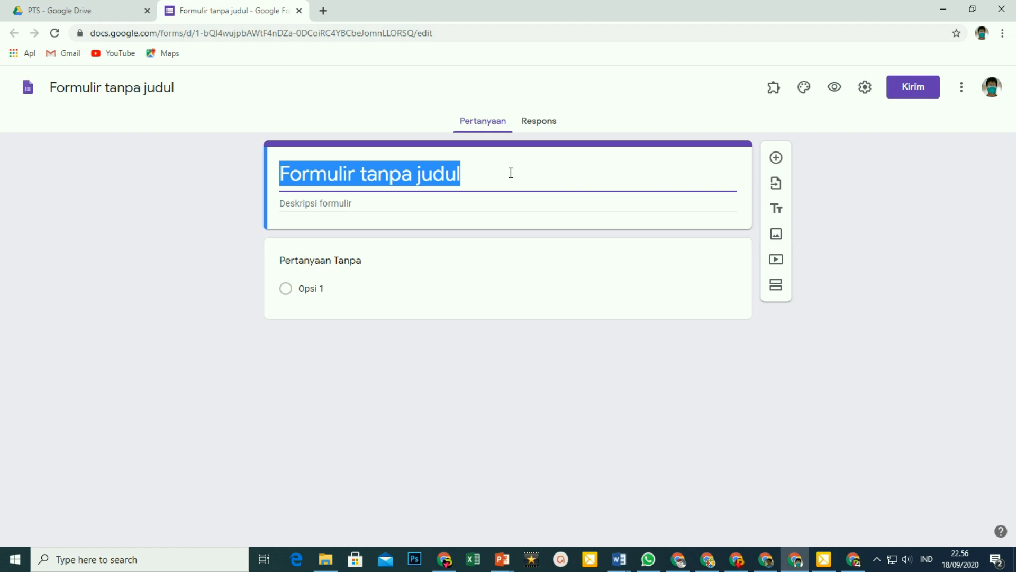
pyautogui.write('PTS II  INFORMAT')
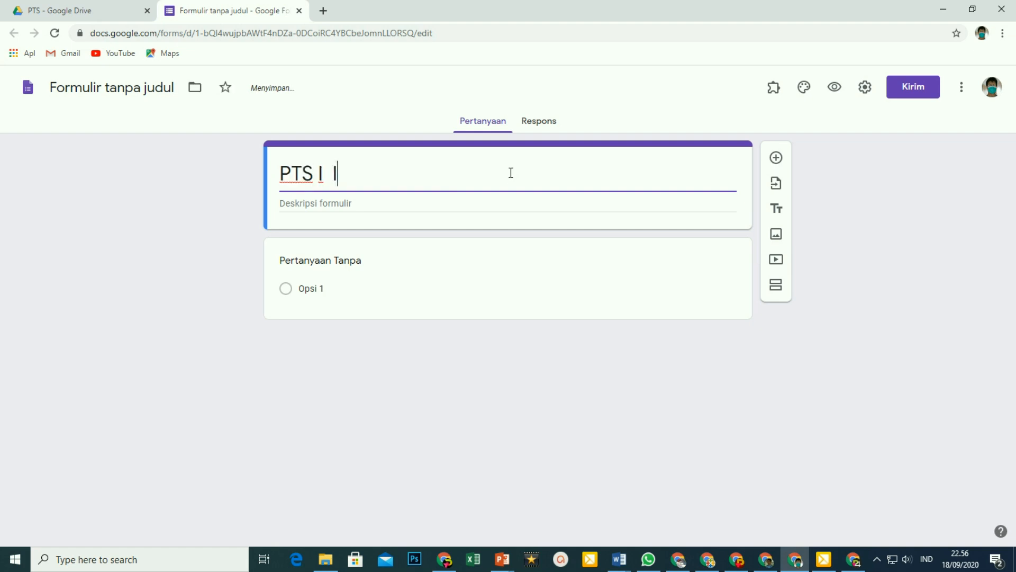
pyautogui.write('IKA KELAS VII')
pyautogui.click(323, 173)
pyautogui.write('I')
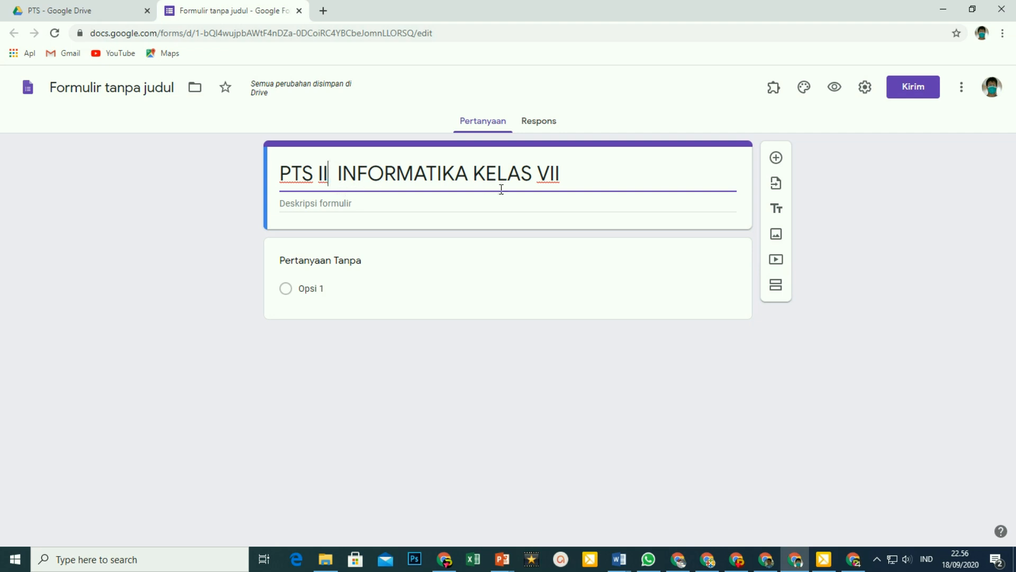
# Step: Enter "Tahun Pelajaran 2020/2021" as the form's description
pyautogui.click(343, 203)
pyautogui.write('Tahun Pelajaran 2020/2')
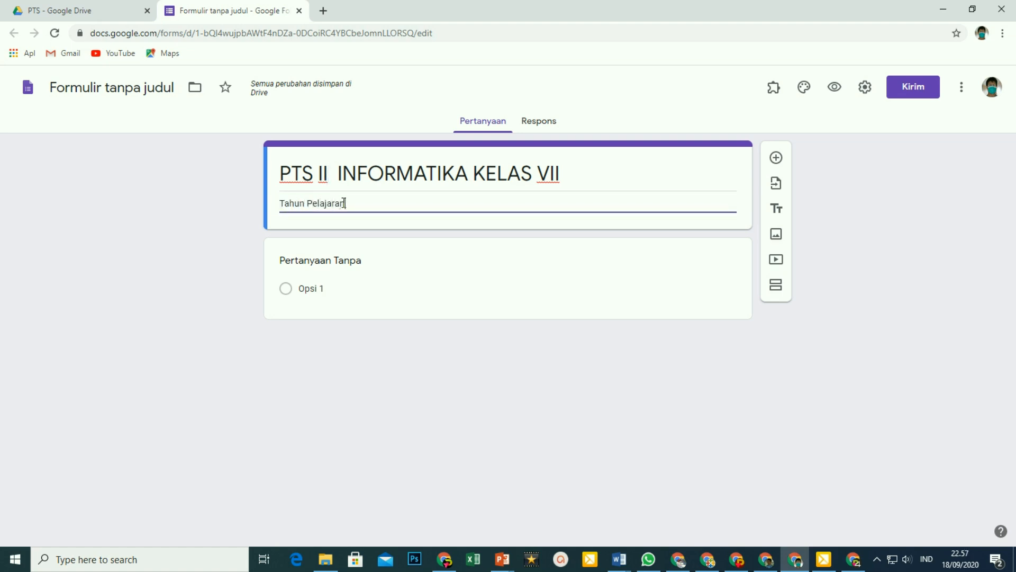
pyautogui.write('021')
pyautogui.click(305, 241)
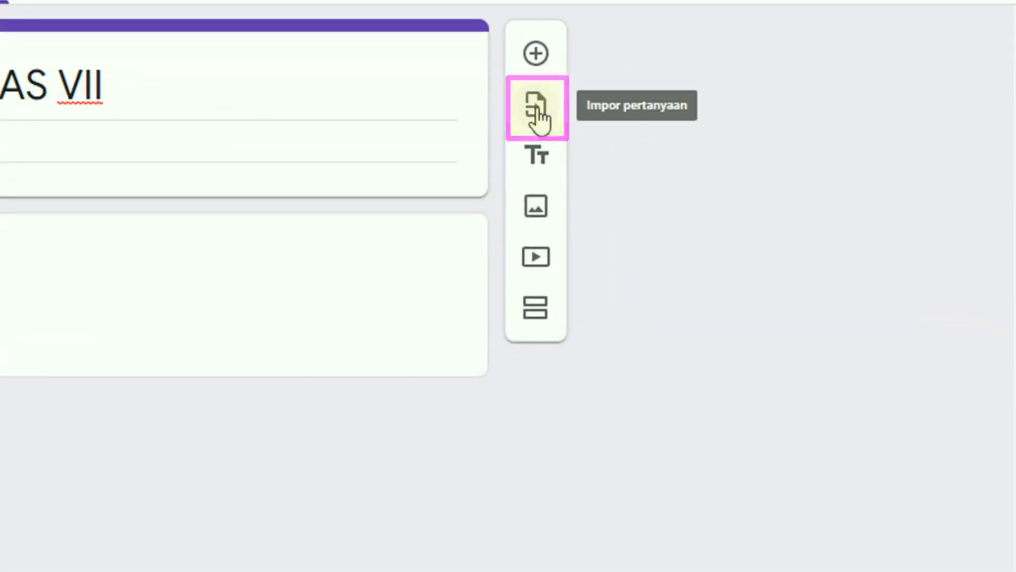
# Step: Import all questions from the existing form "PTS I INFORMATIKA KELAS VII" into the new form
pyautogui.click(536, 108)
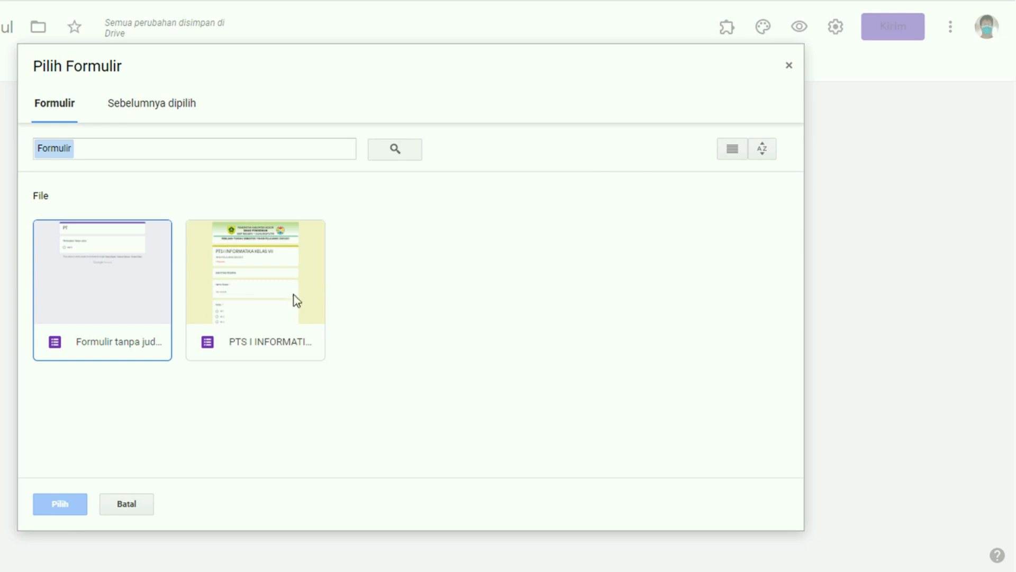
pyautogui.click(263, 299)
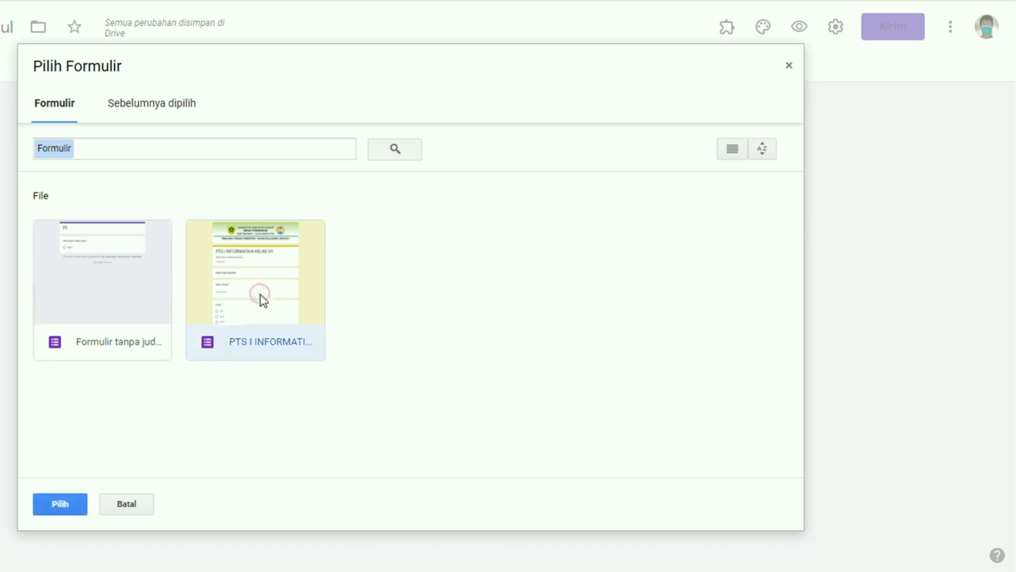
pyautogui.click(59, 505)
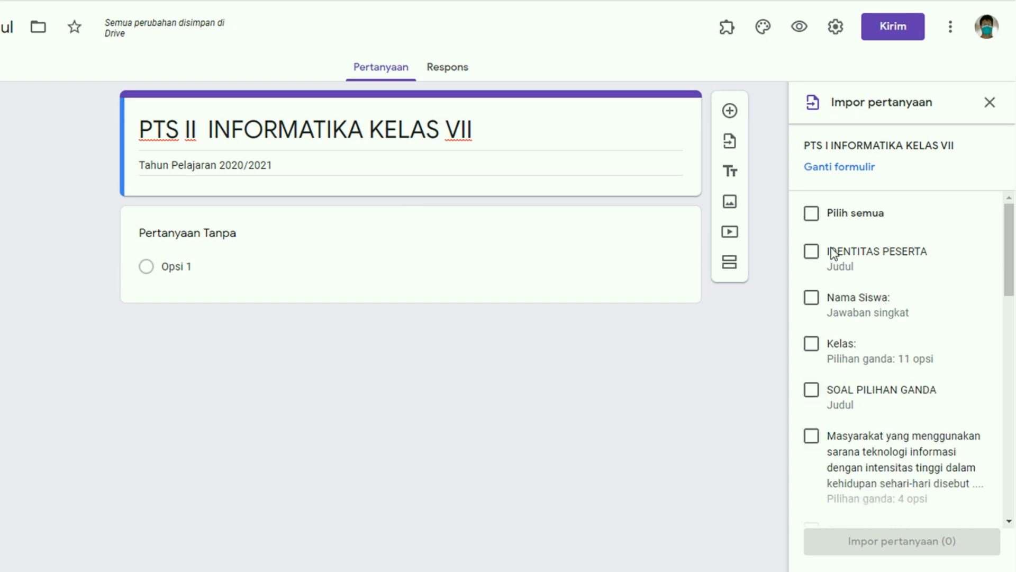
pyautogui.click(815, 216)
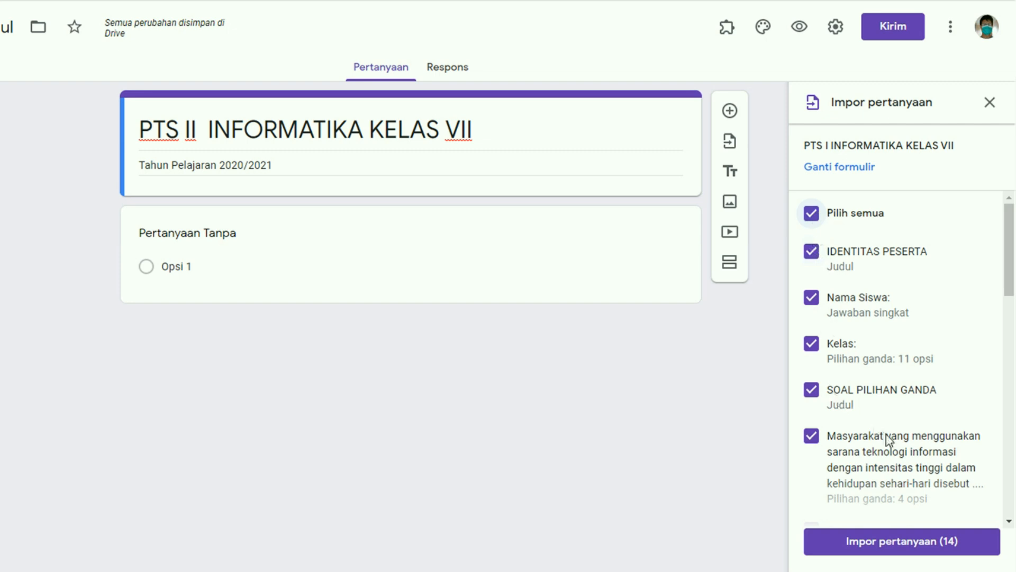
pyautogui.scroll(-10, 891, 430)
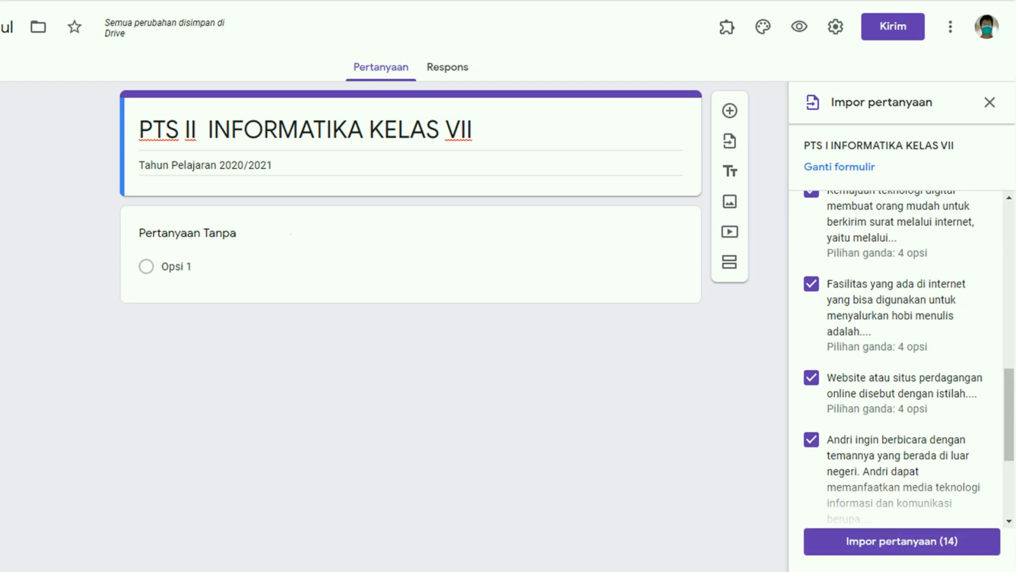
pyautogui.click(906, 551)
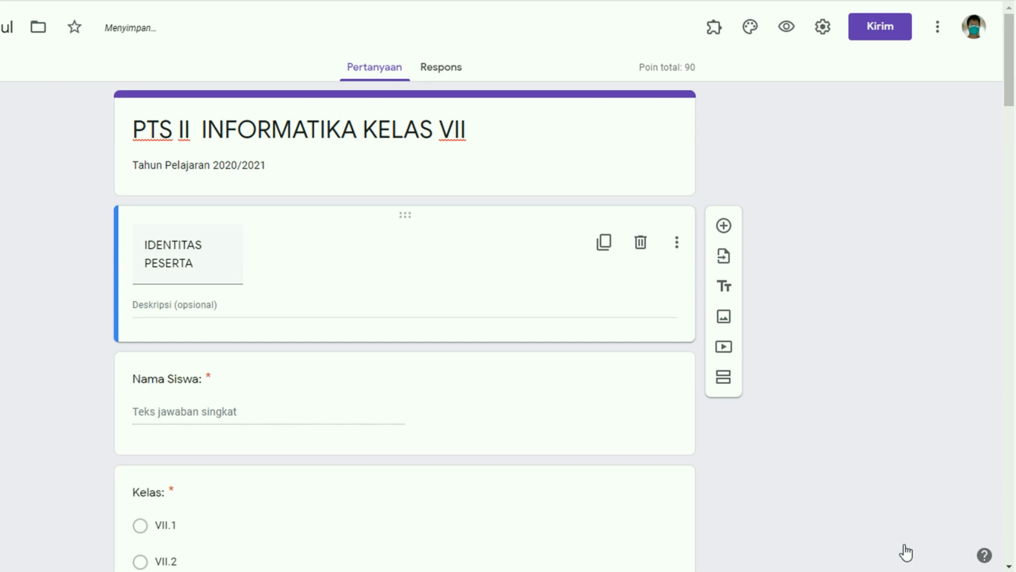
# Step: Review the imported items in the form, from the participant identity fields through the multiple-choice questions
pyautogui.scroll(-20, 249, 313)
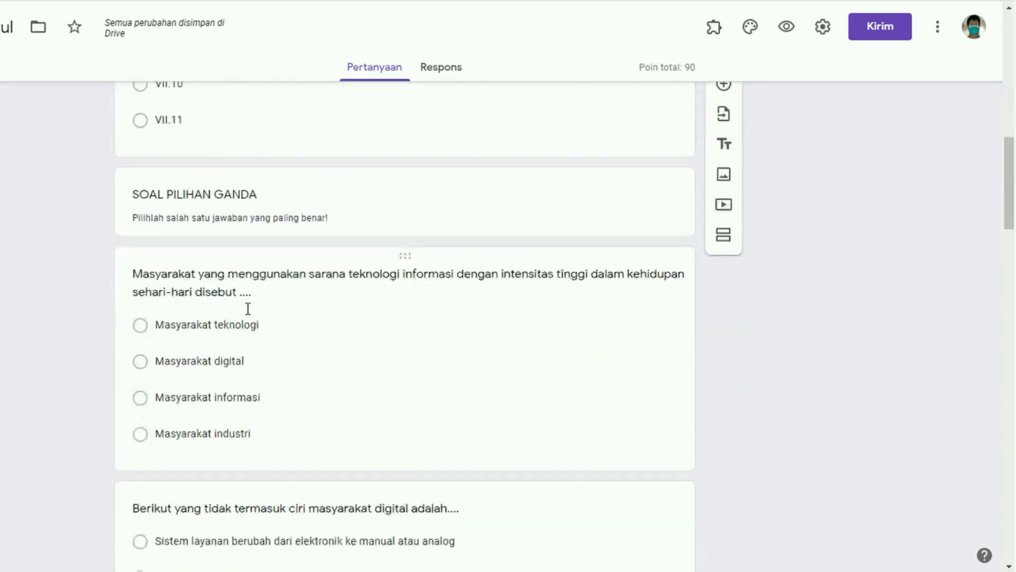
pyautogui.scroll(-20, 247, 314)
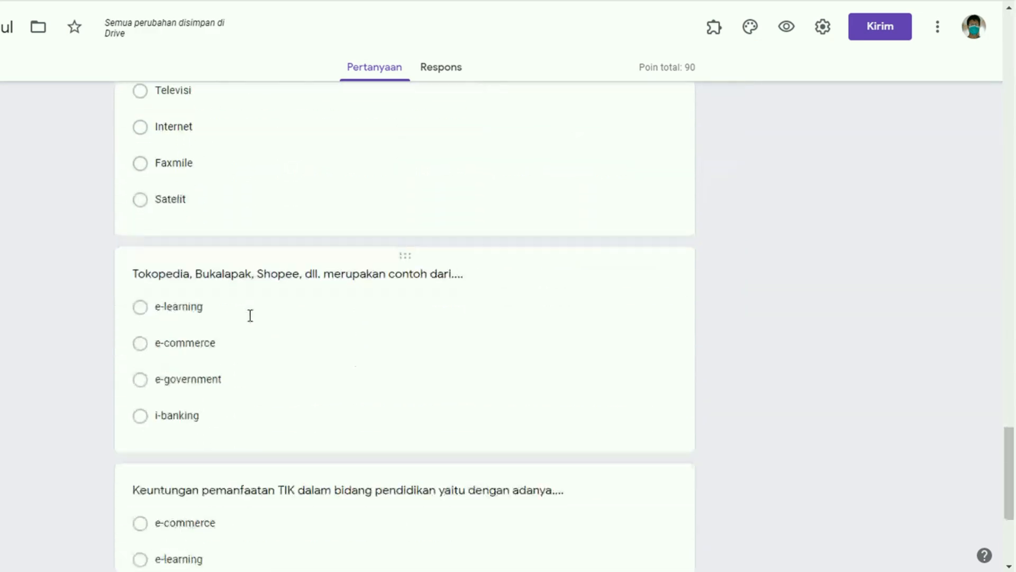
pyautogui.scroll(15, 278, 410)
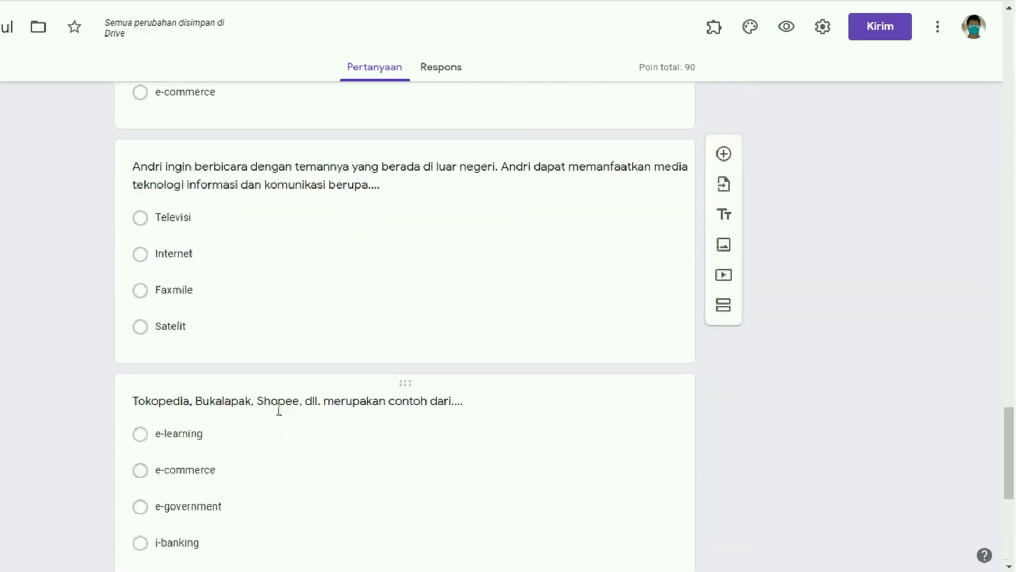
pyautogui.scroll(20, 277, 410)
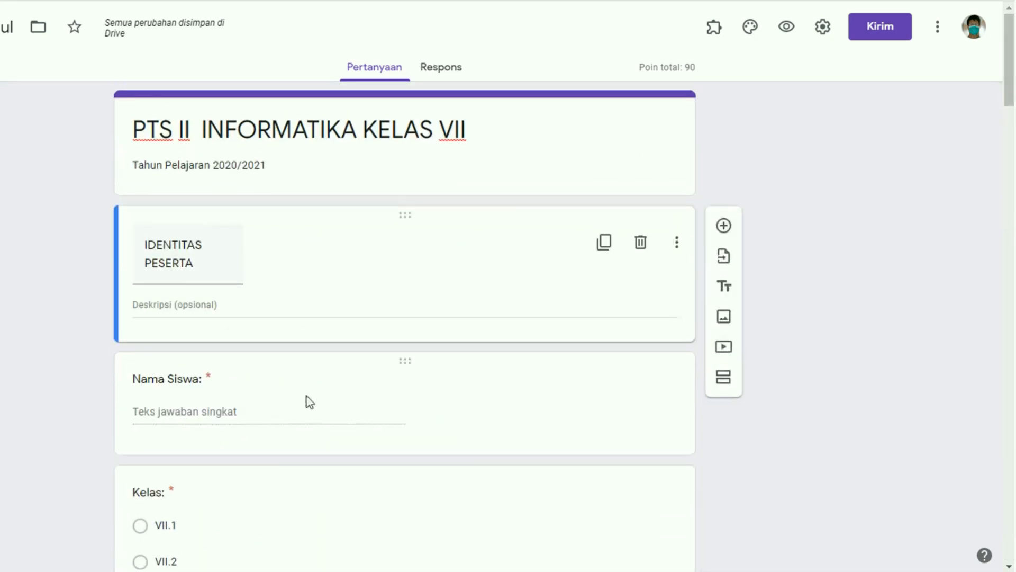
pyautogui.click(310, 402)
pyautogui.scroll(-3, 371, 302)
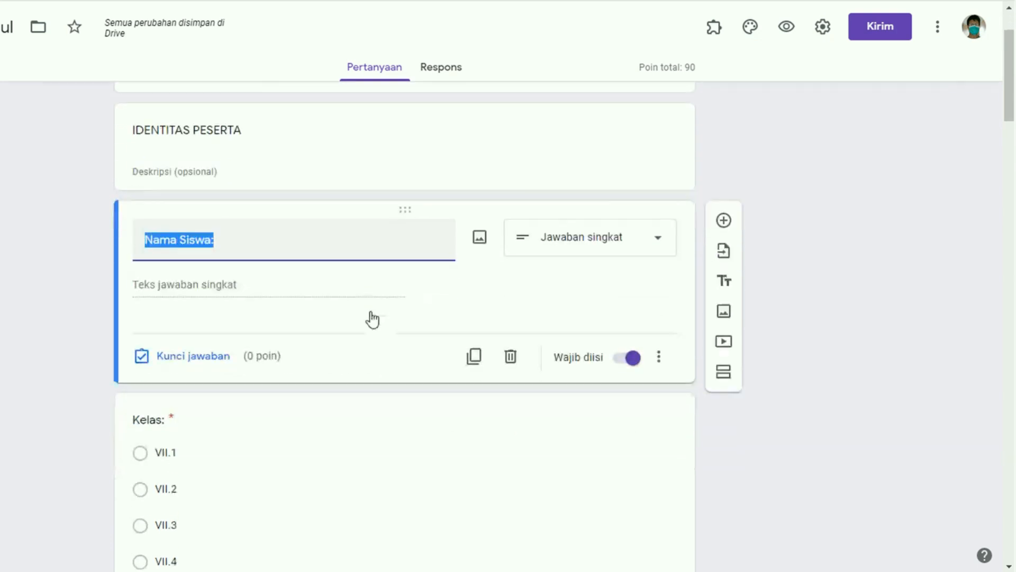
pyautogui.scroll(-9, 349, 275)
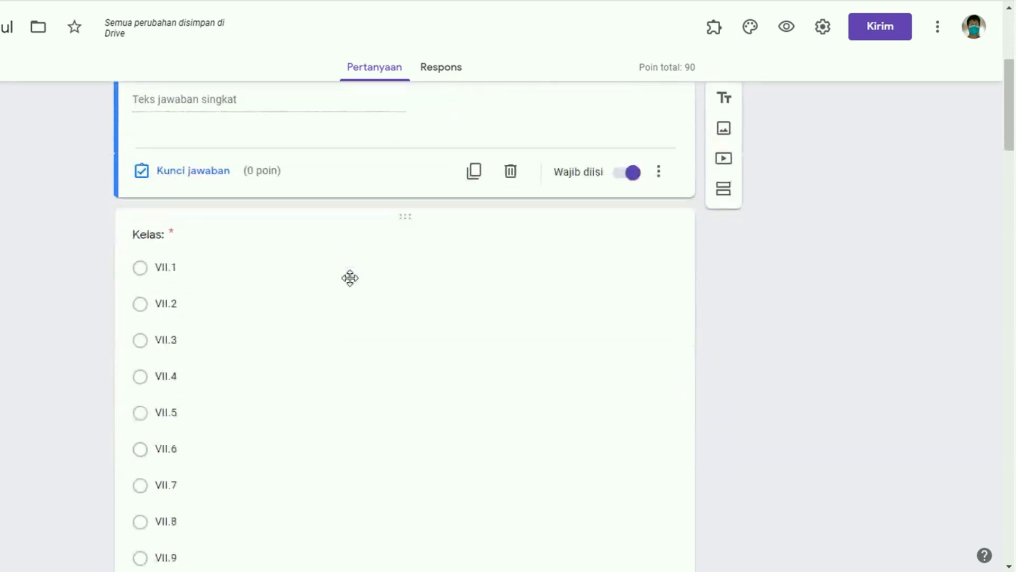
# Step: Examine the imported class options and multiple-choice questions, then the Nama Siswa question's required setting
pyautogui.scroll(-4, 369, 281)
pyautogui.scroll(-3, 375, 291)
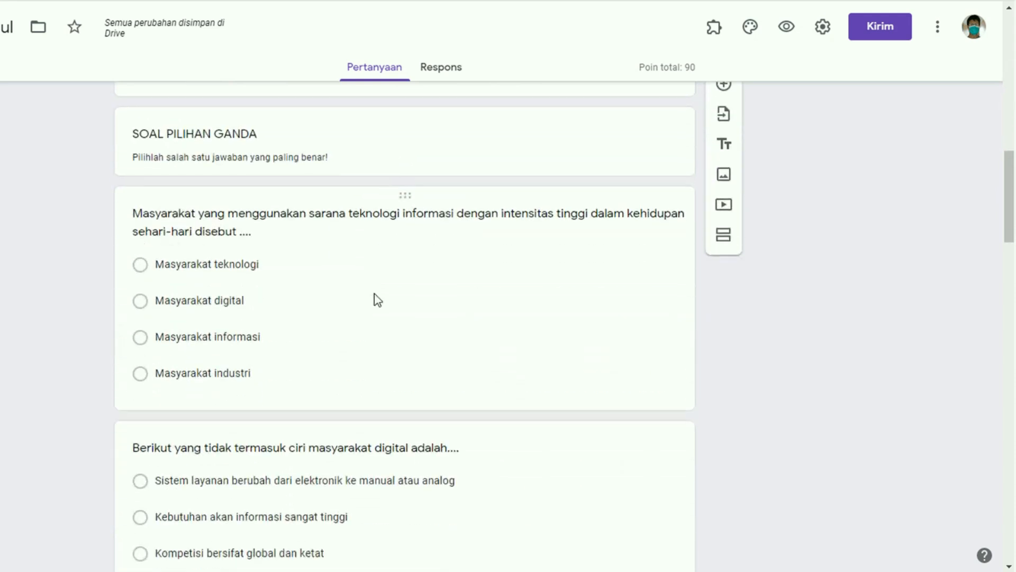
pyautogui.scroll(3, 374, 295)
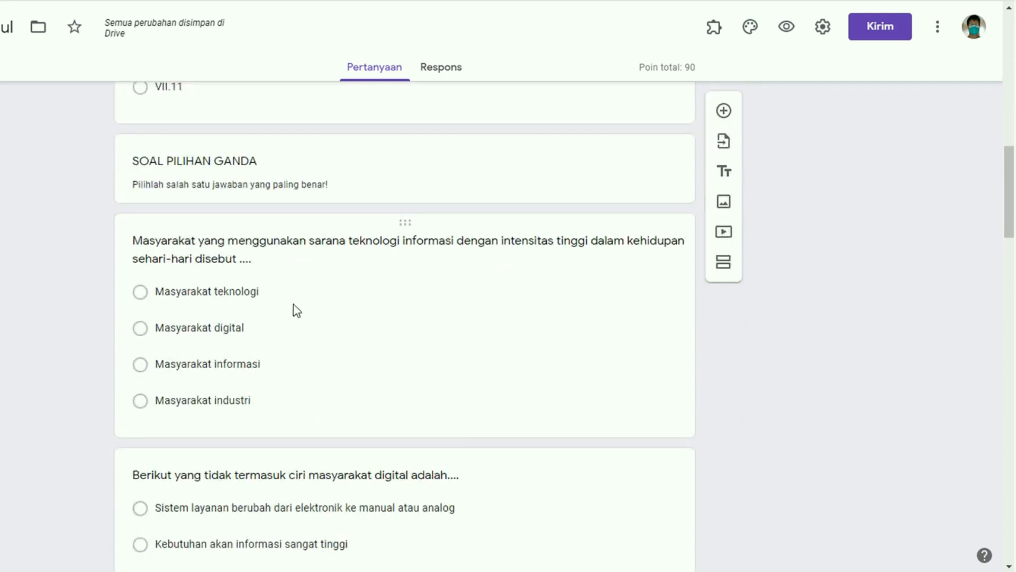
pyautogui.scroll(4, 276, 307)
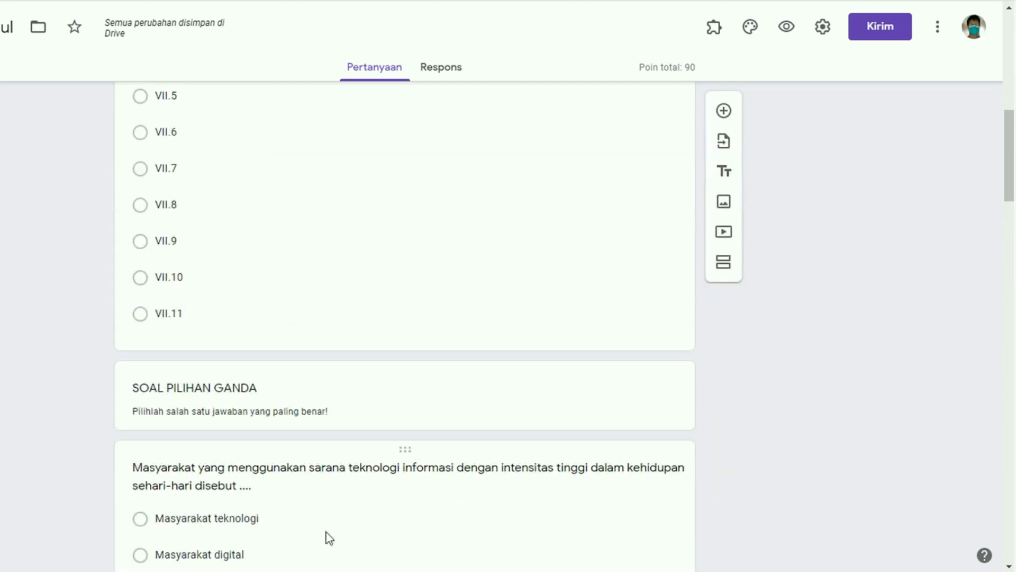
pyautogui.scroll(-5, 326, 524)
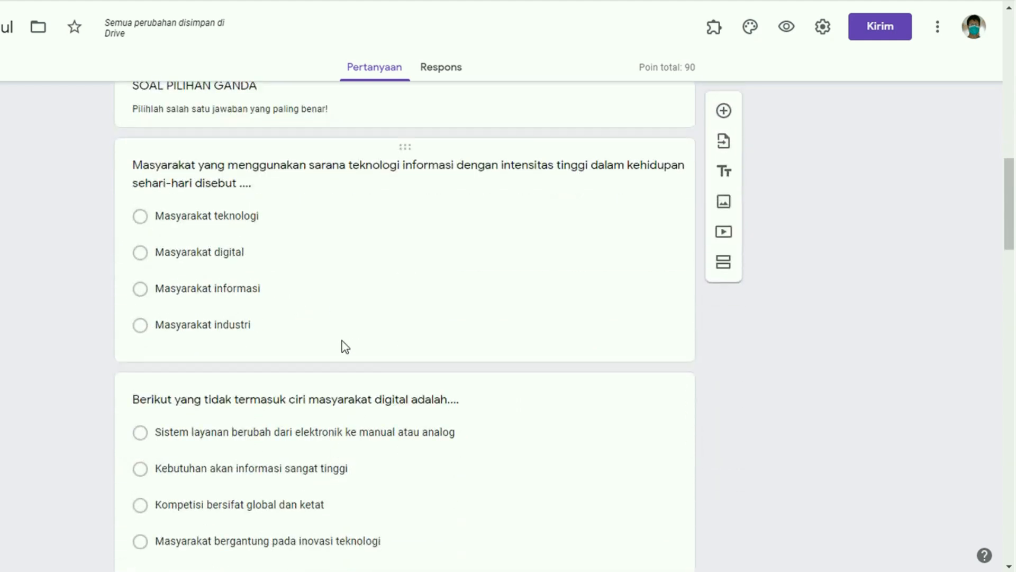
pyautogui.scroll(-3, 339, 348)
pyautogui.scroll(-4, 296, 429)
pyautogui.scroll(-12, 274, 450)
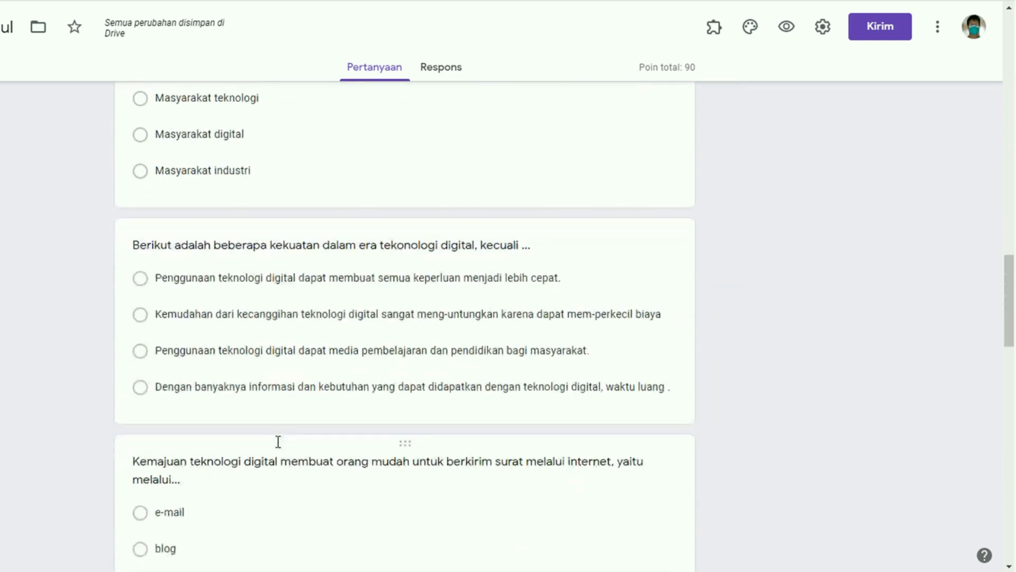
pyautogui.scroll(20, 281, 437)
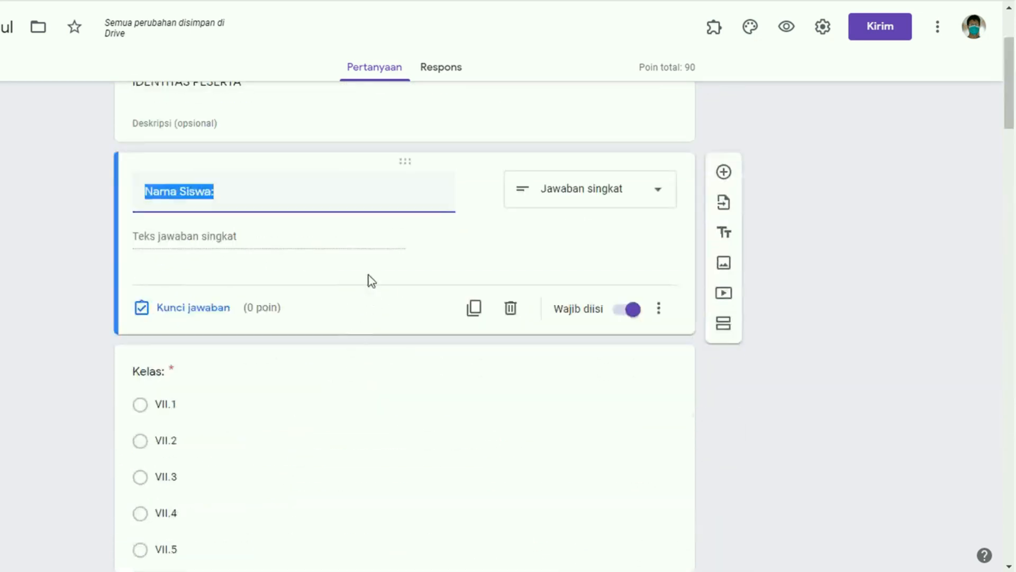
pyautogui.scroll(1, 369, 279)
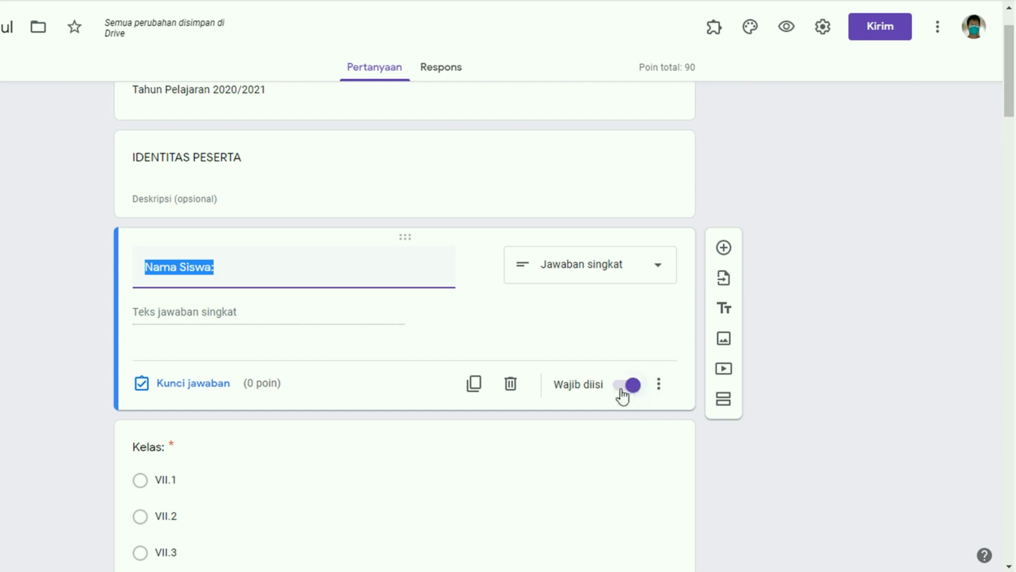
# Step: Check the required setting of the Kelas question and the answer key, points and required setting of the first multiple-choice question
pyautogui.scroll(-3, 456, 393)
pyautogui.click(462, 392)
pyautogui.scroll(-6, 474, 386)
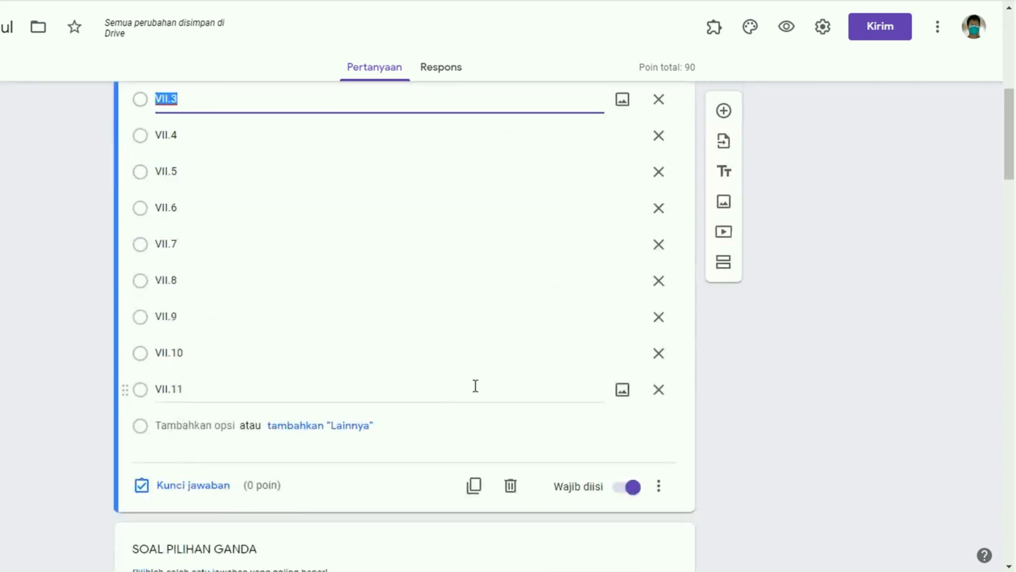
pyautogui.scroll(-7, 475, 386)
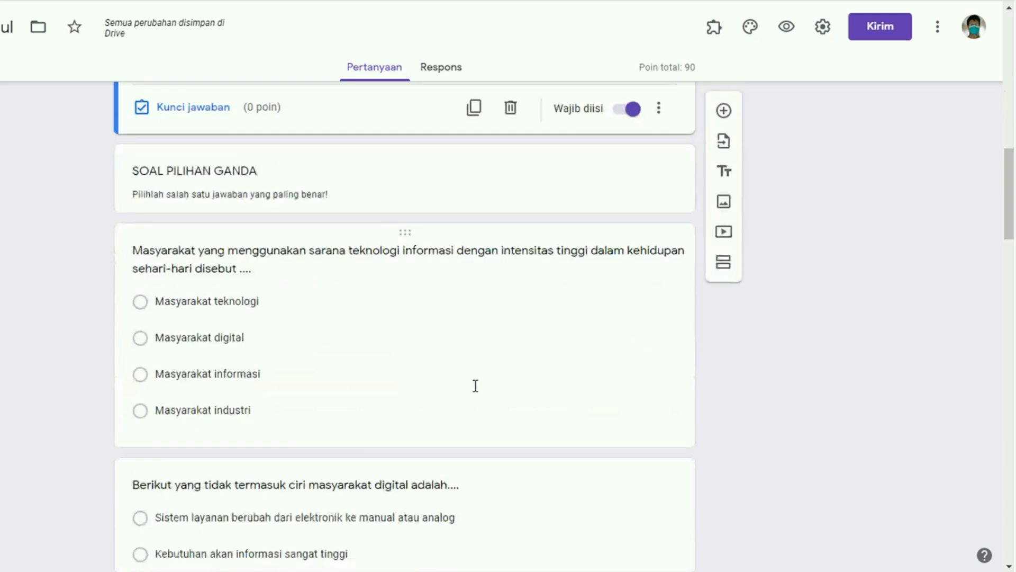
pyautogui.scroll(-3, 476, 386)
pyautogui.scroll(3, 342, 227)
pyautogui.click(453, 359)
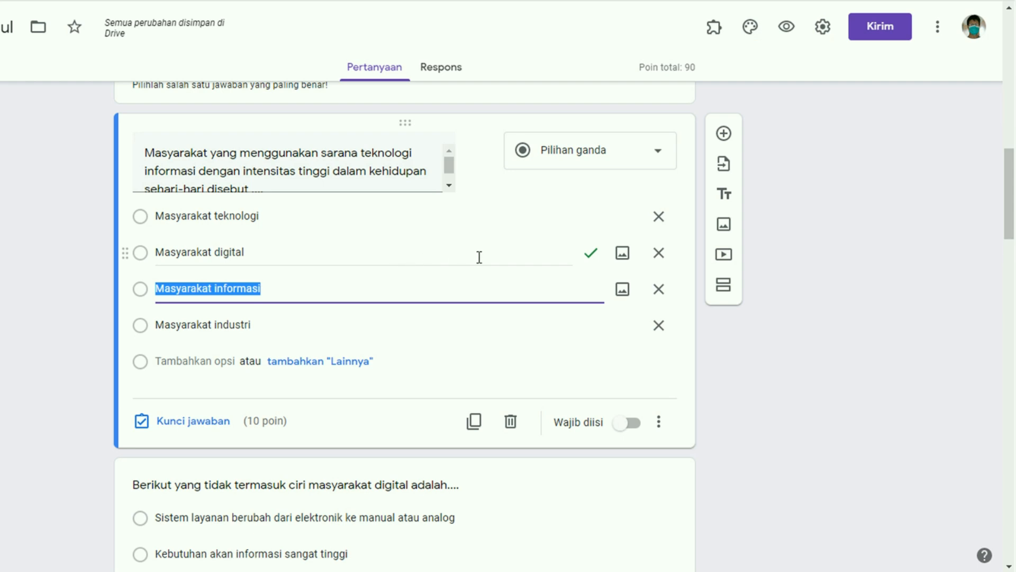
pyautogui.scroll(3, 300, 290)
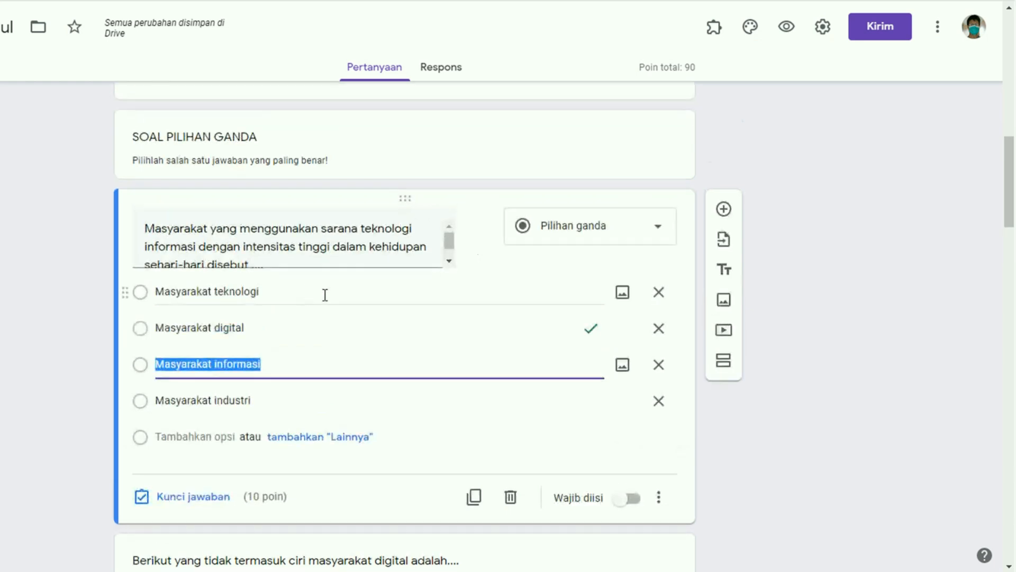
pyautogui.scroll(-3, 362, 300)
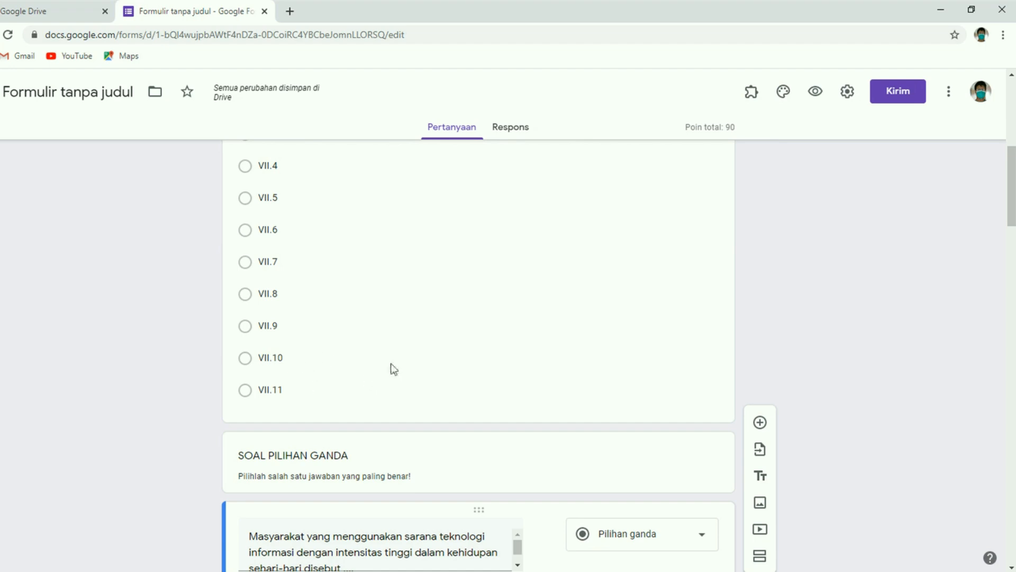
pyautogui.scroll(-7, 374, 376)
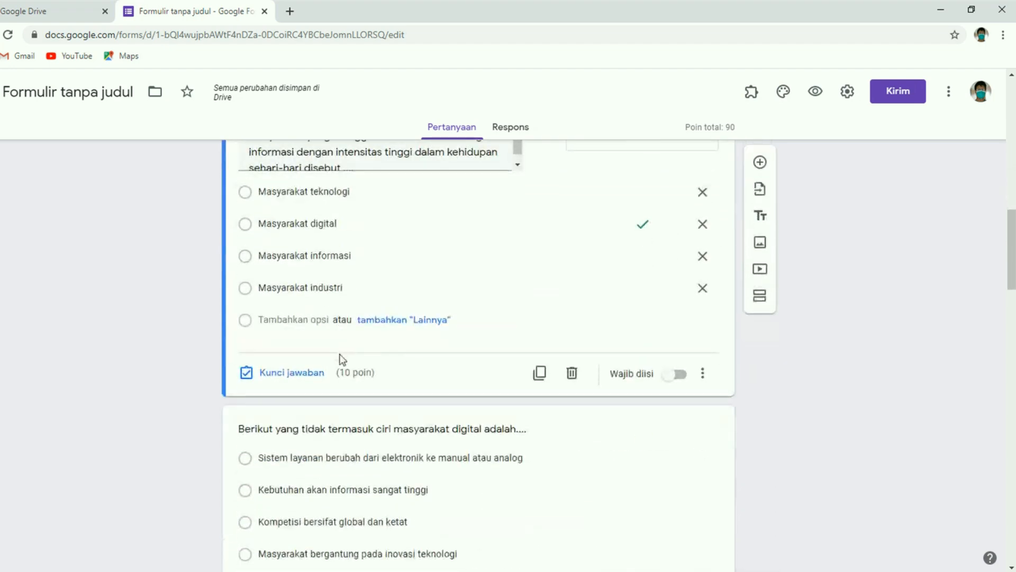
pyautogui.scroll(-4, 349, 362)
pyautogui.scroll(6, 374, 379)
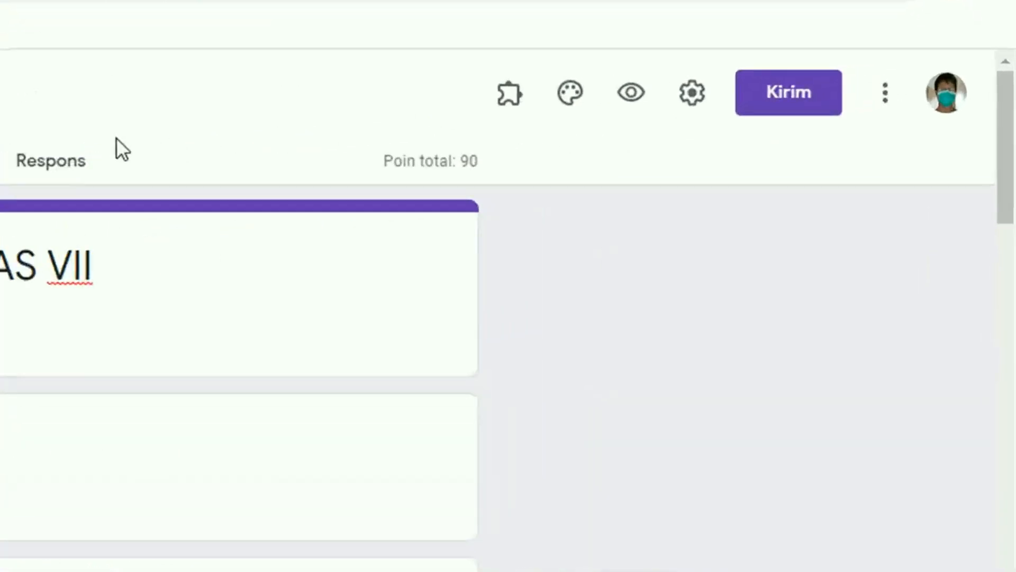
# Step: Check which add-ons are installed for the form and open the G Suite Marketplace for more
pyautogui.click(195, 147)
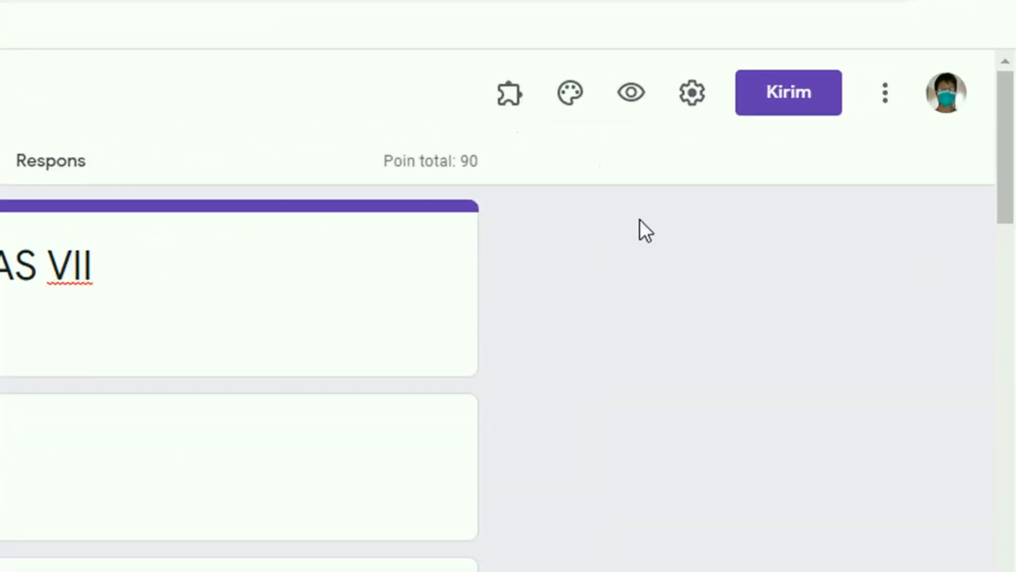
pyautogui.click(509, 95)
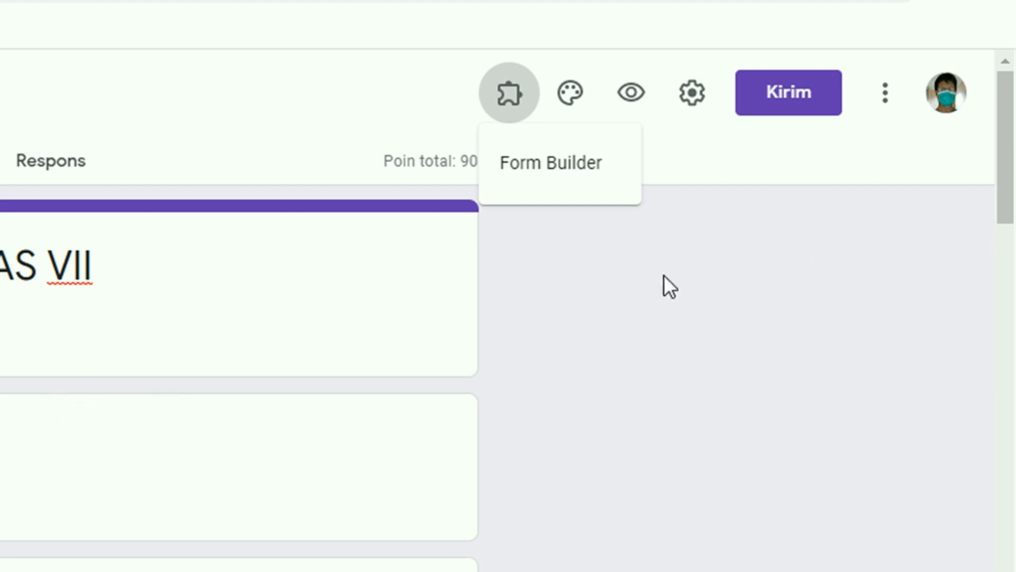
pyautogui.click(885, 103)
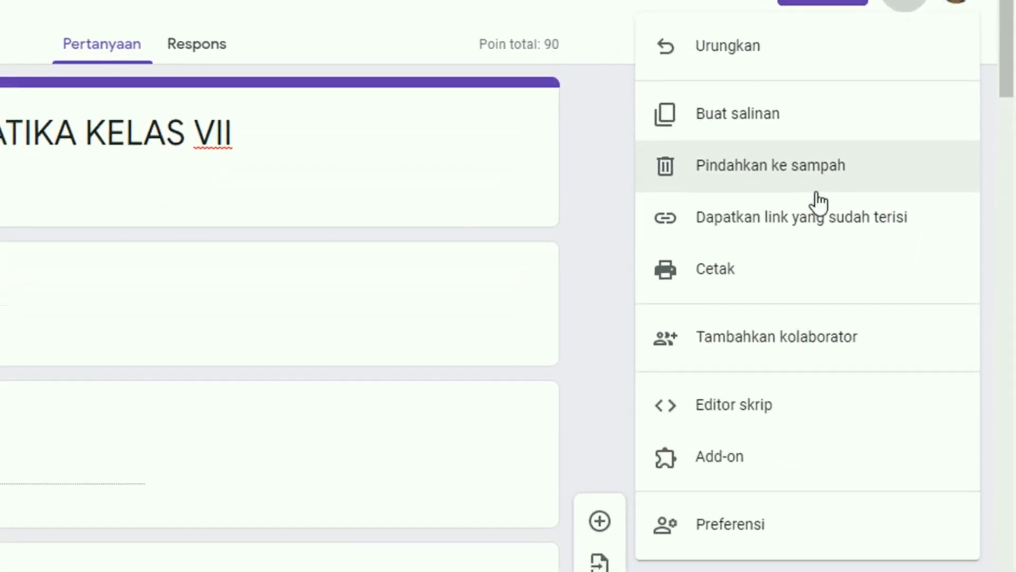
pyautogui.click(739, 468)
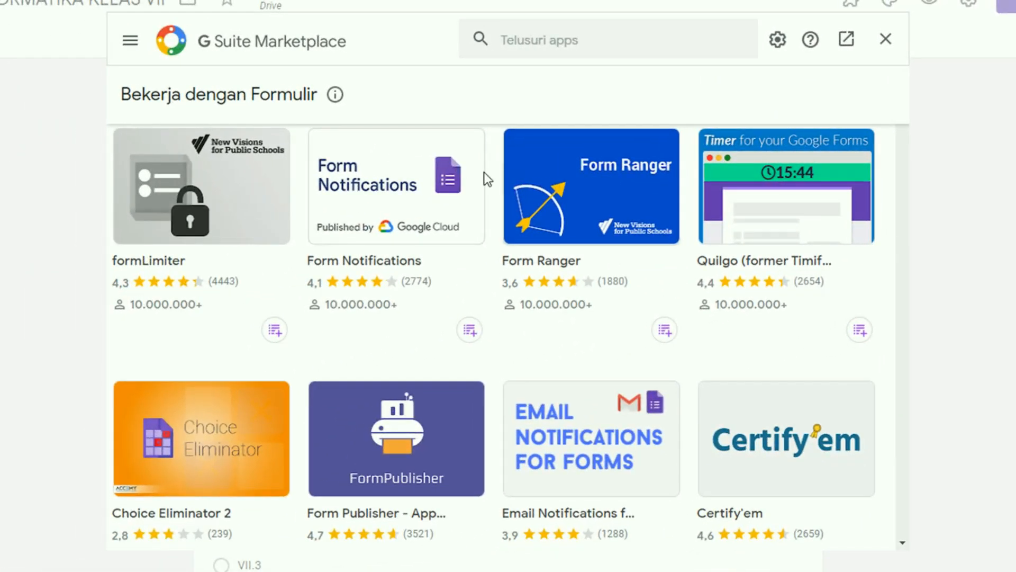
# Step: Browse the marketplace's add-ons for Forms and open the Timer + Proctor details page
pyautogui.scroll(-10, 484, 173)
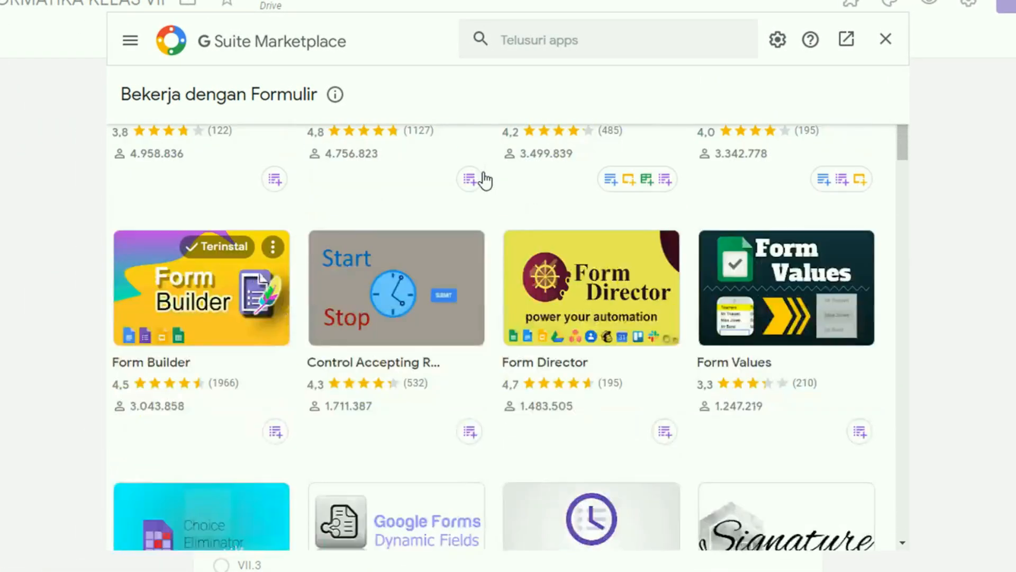
pyautogui.scroll(-8, 484, 175)
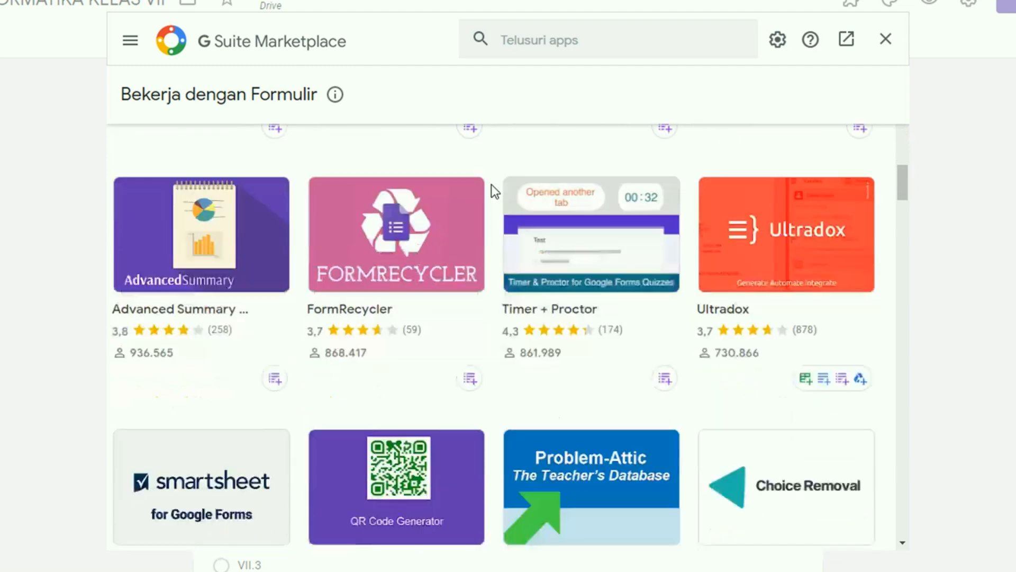
pyautogui.scroll(-10, 491, 185)
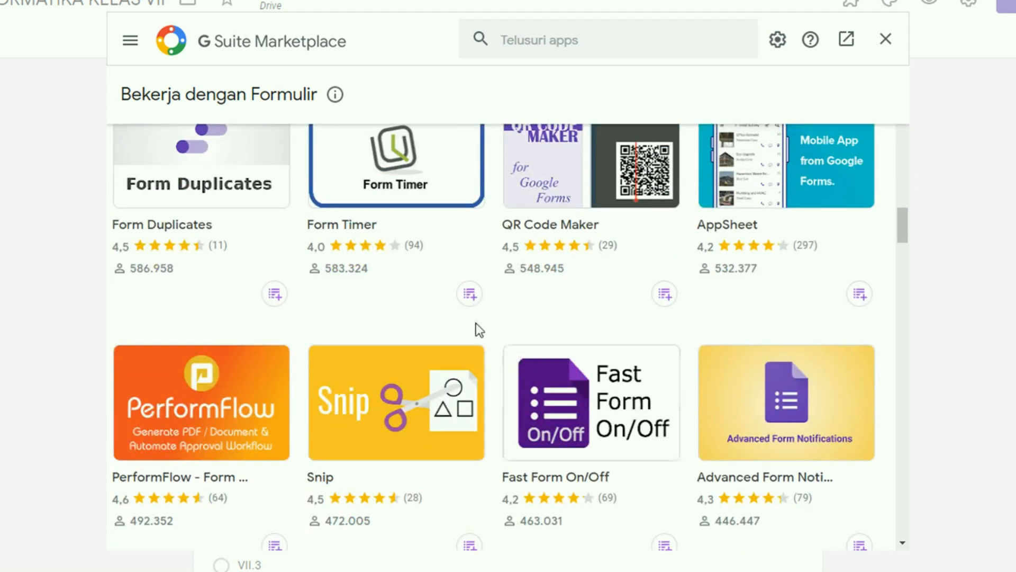
pyautogui.scroll(-10, 562, 399)
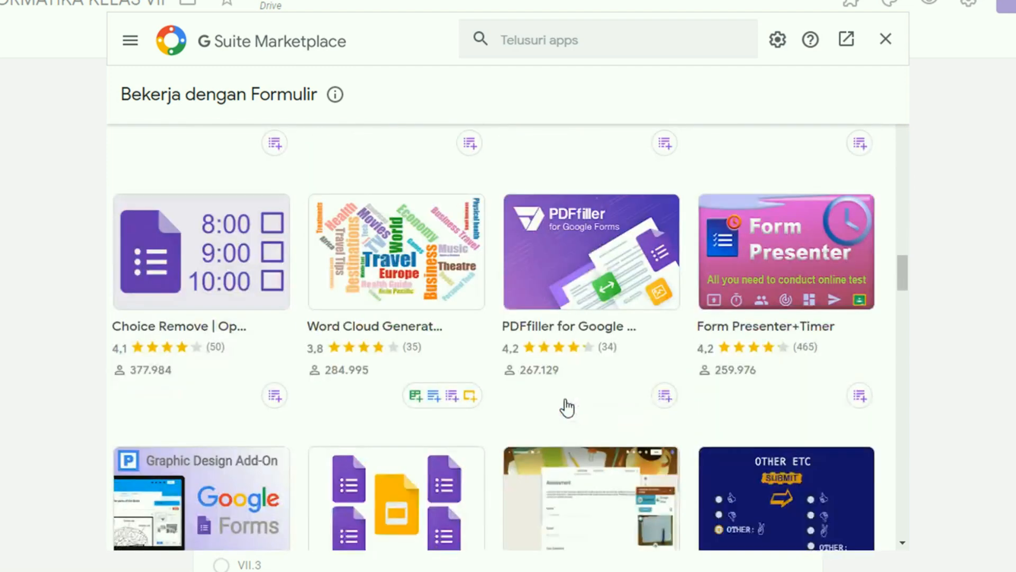
pyautogui.scroll(-15, 567, 407)
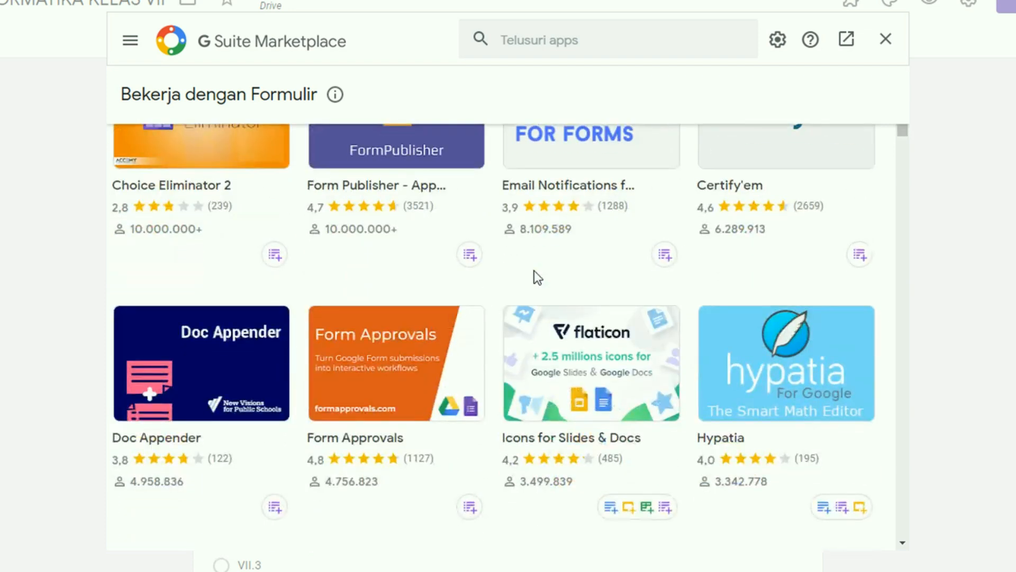
pyautogui.scroll(2, 535, 271)
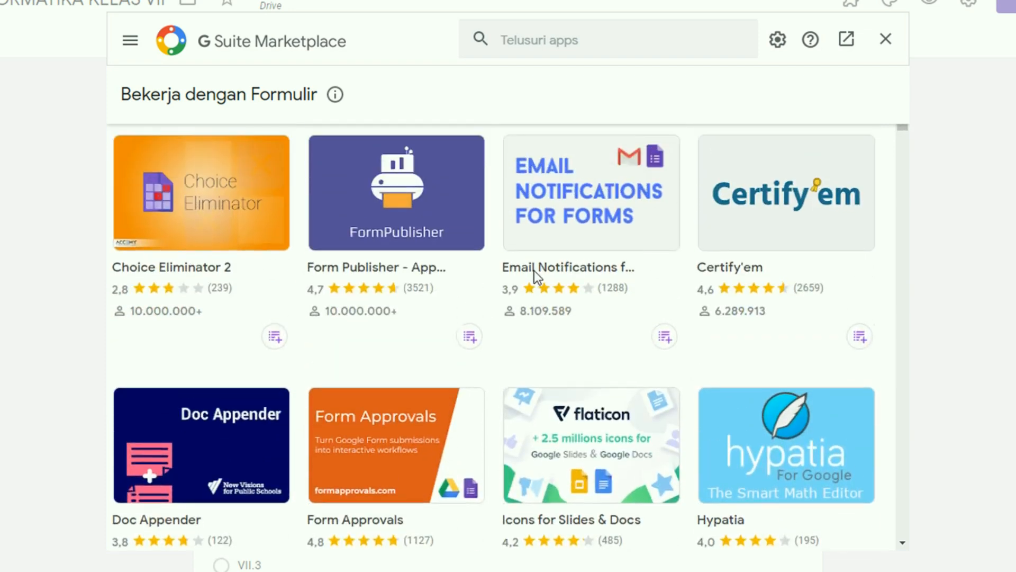
pyautogui.scroll(-20, 535, 271)
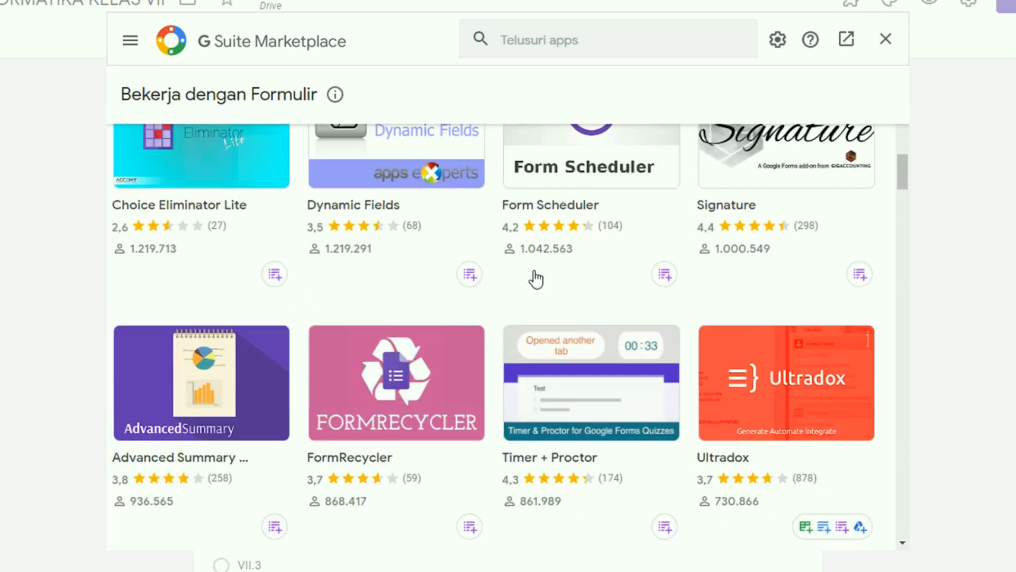
pyautogui.scroll(-4, 508, 277)
pyautogui.scroll(3, 572, 300)
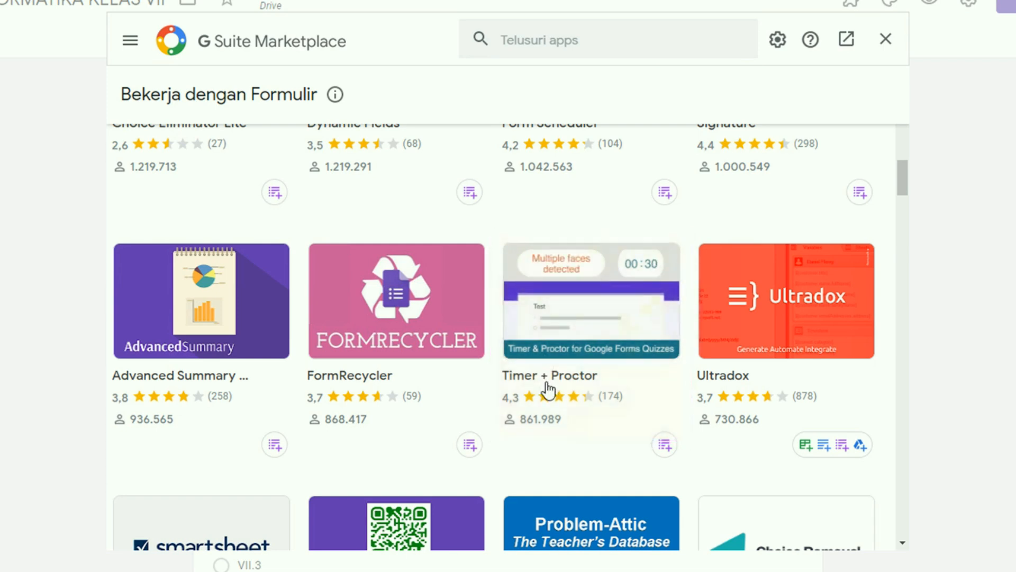
pyautogui.scroll(2, 588, 404)
pyautogui.click(588, 405)
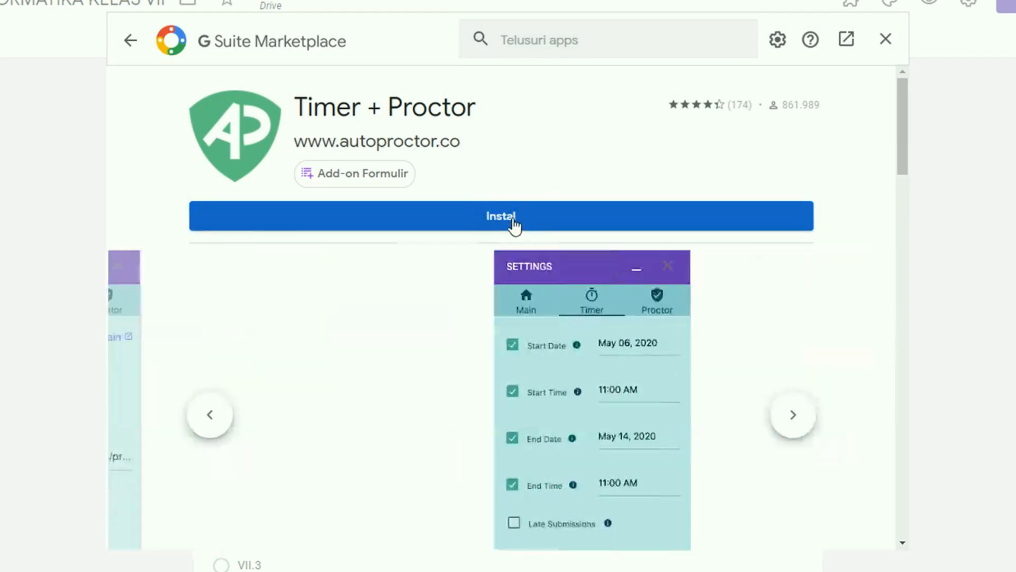
# Step: Install the Timer + Proctor add-on, using the listed Google account and granting AutoProctor the requested permissions
pyautogui.click(502, 223)
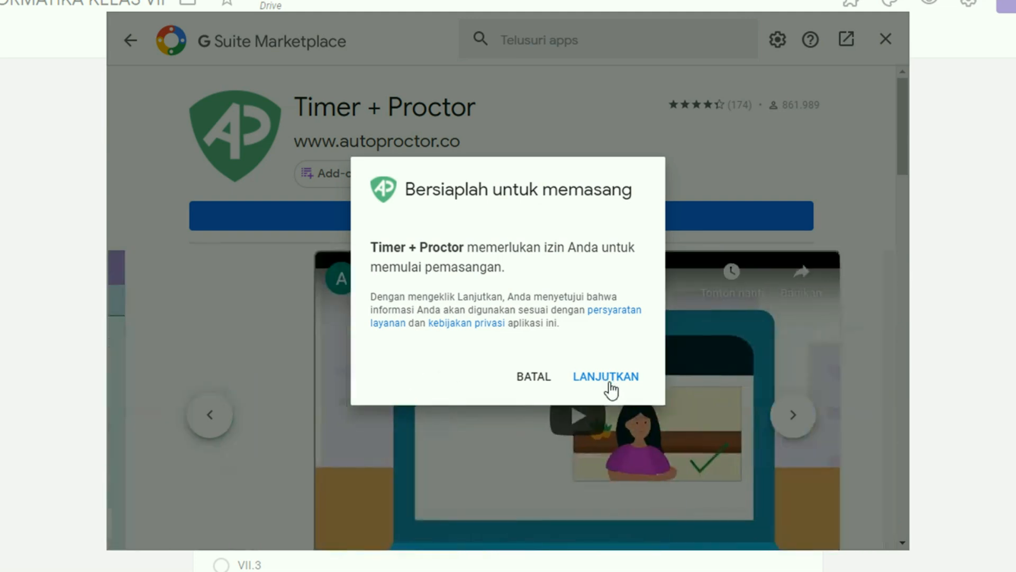
pyautogui.click(610, 386)
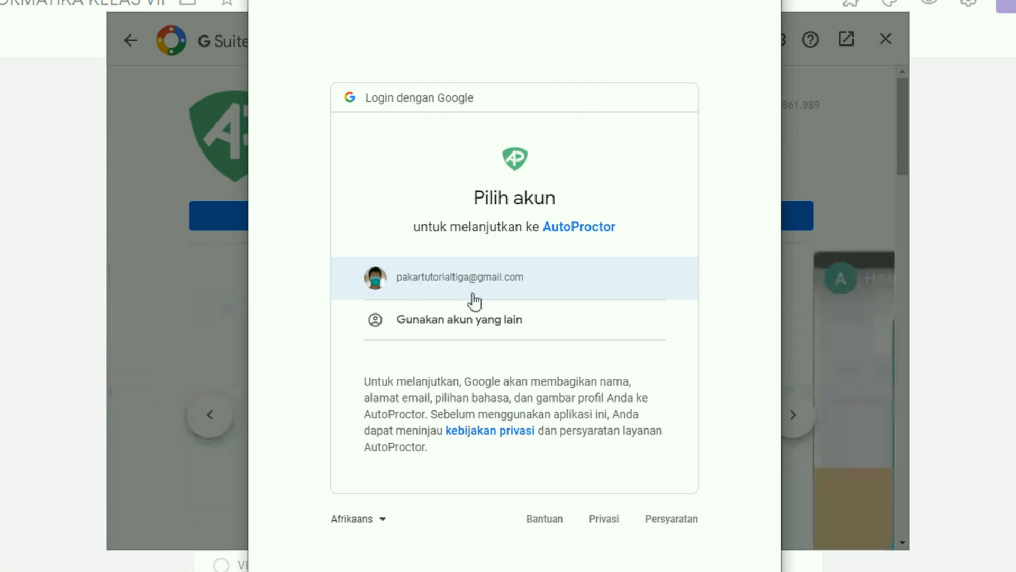
pyautogui.click(439, 285)
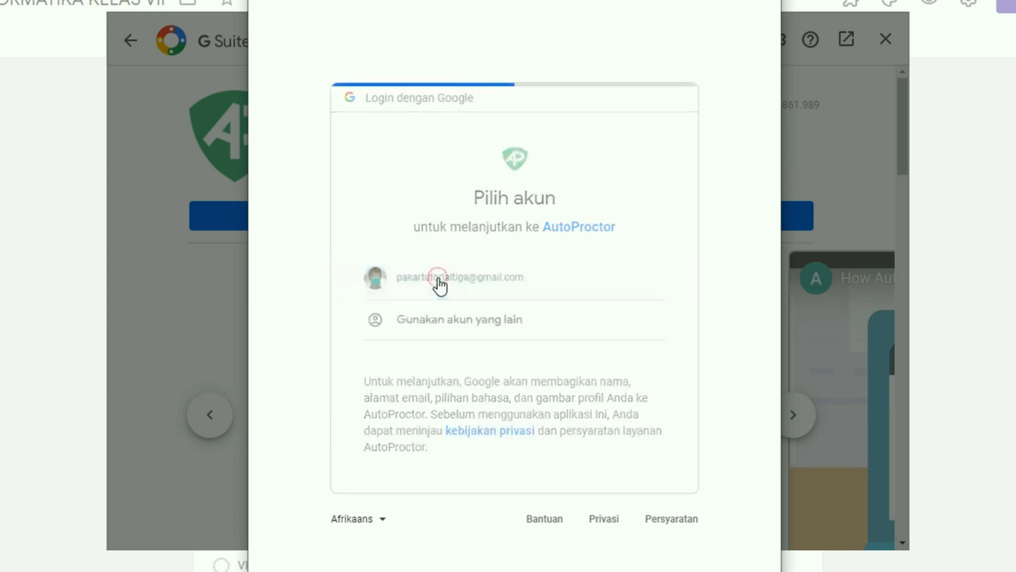
pyautogui.scroll(-4, 627, 155)
pyautogui.scroll(-2, 628, 155)
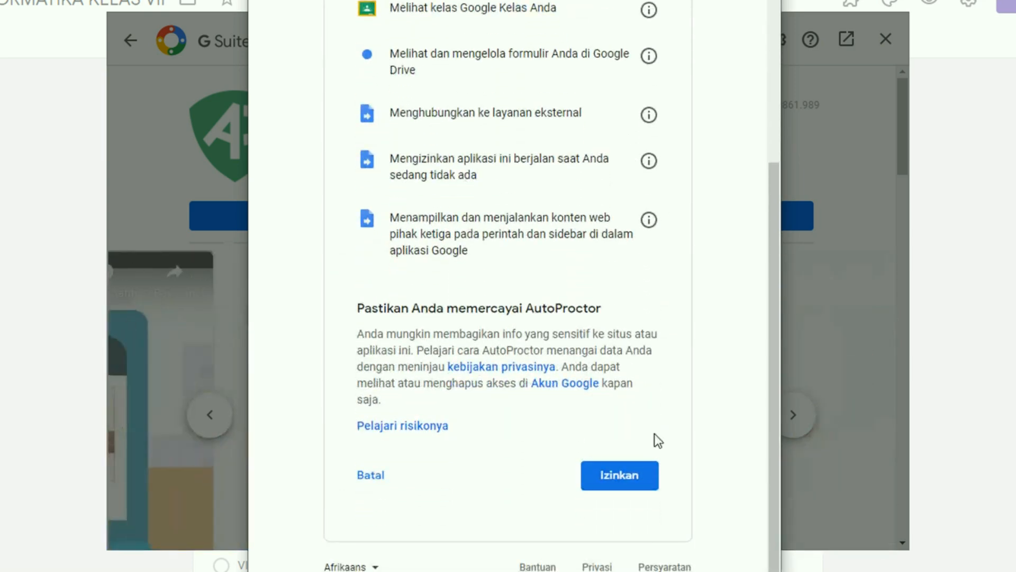
pyautogui.click(626, 486)
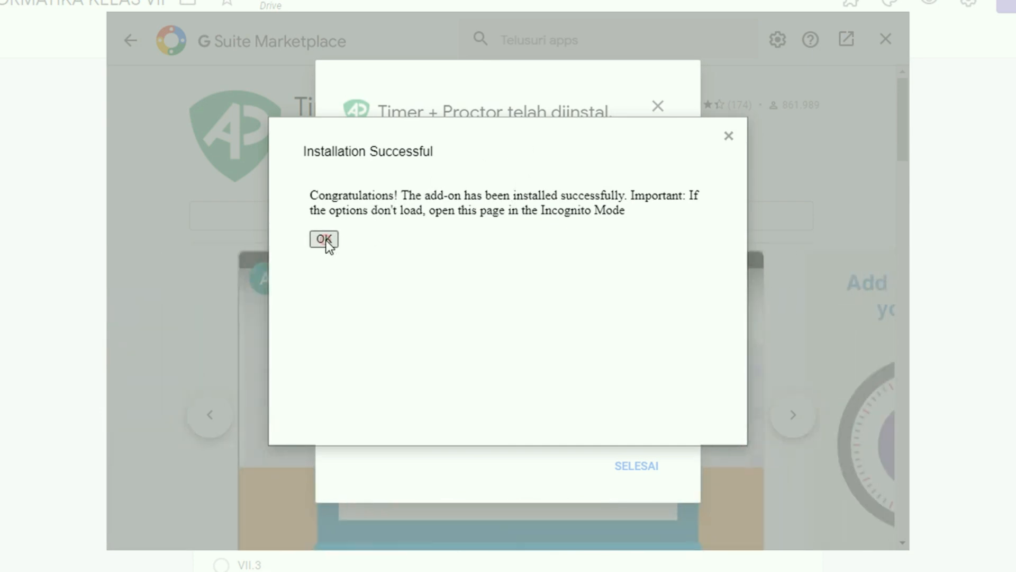
# Step: Dismiss the Timer + Proctor installation messages and close the marketplace to return to the form
pyautogui.click(729, 137)
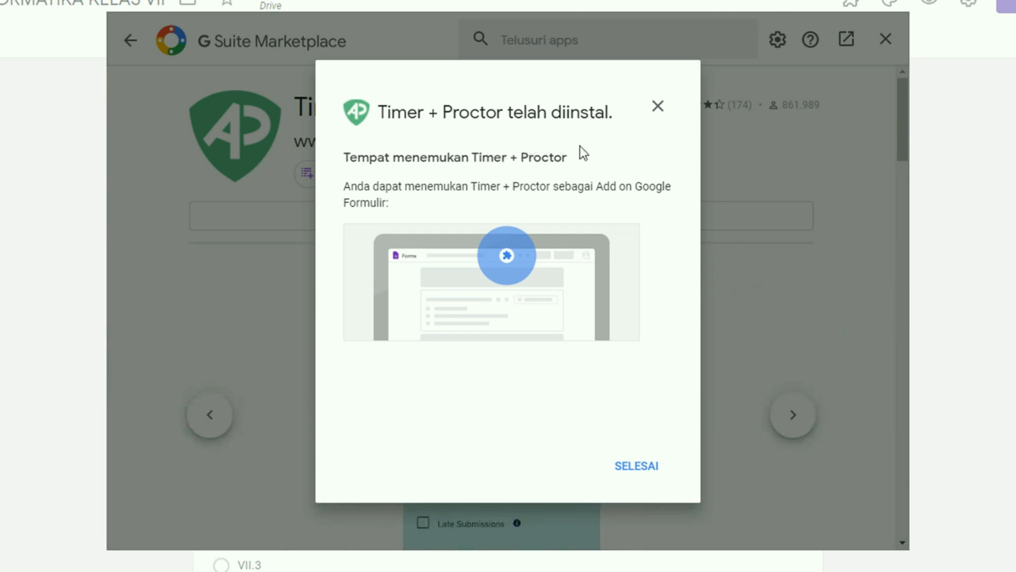
pyautogui.click(637, 467)
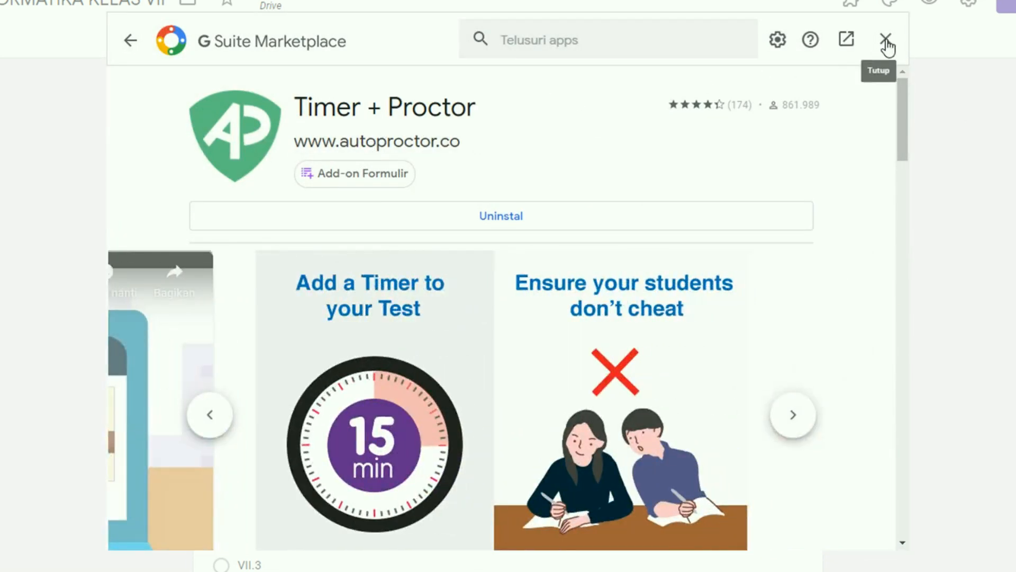
pyautogui.click(886, 42)
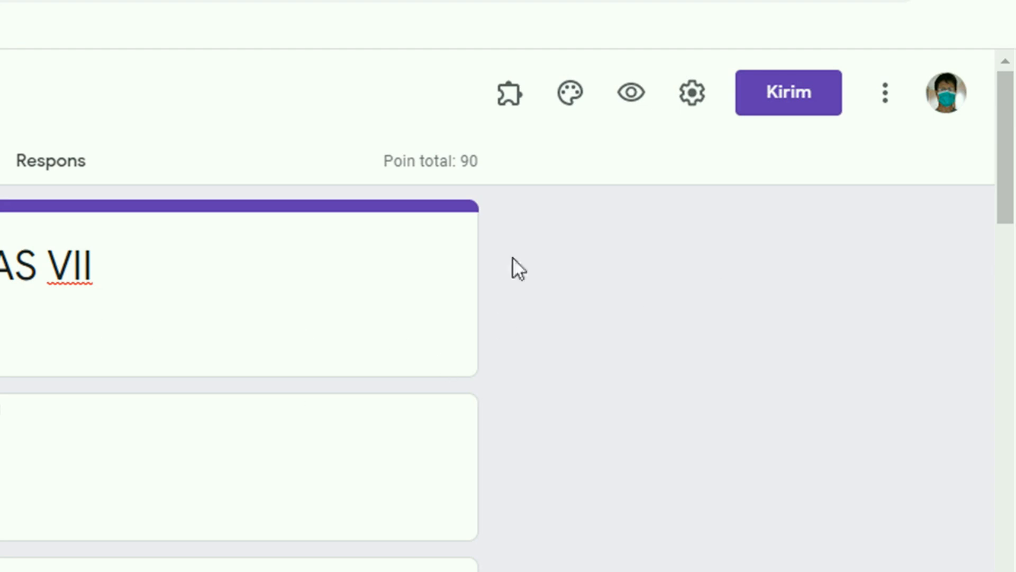
pyautogui.click(511, 98)
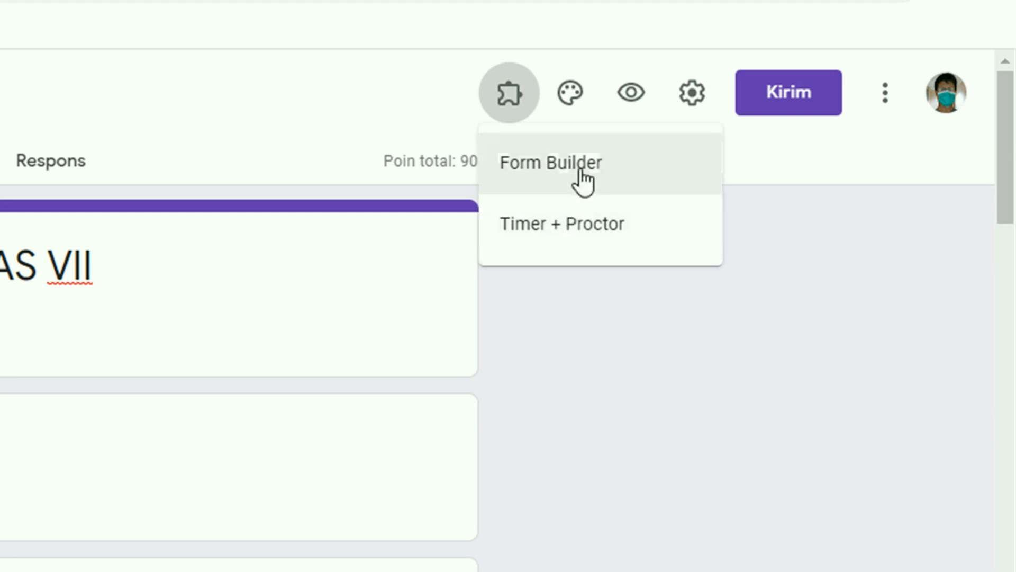
pyautogui.click(561, 229)
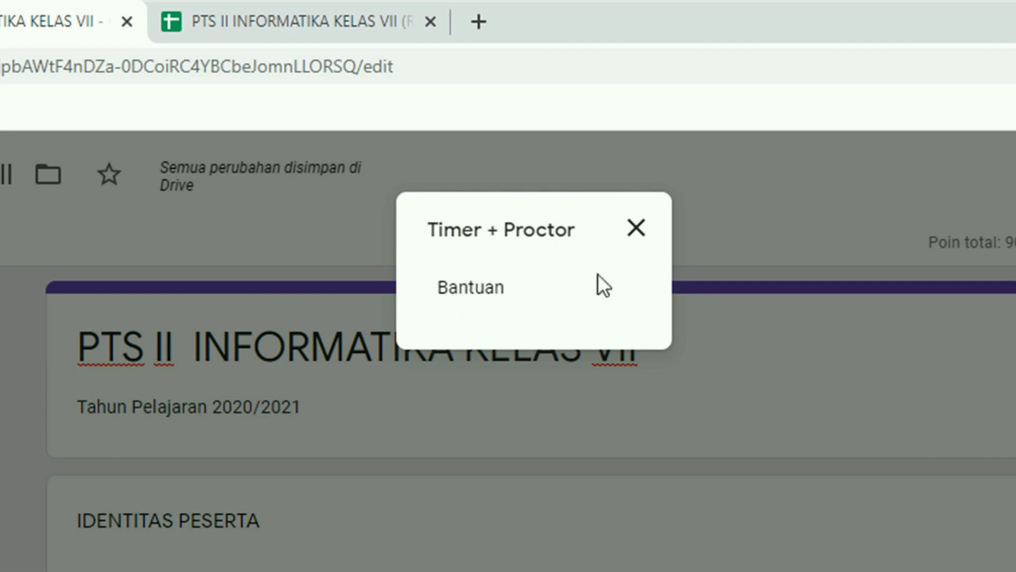
pyautogui.click(636, 229)
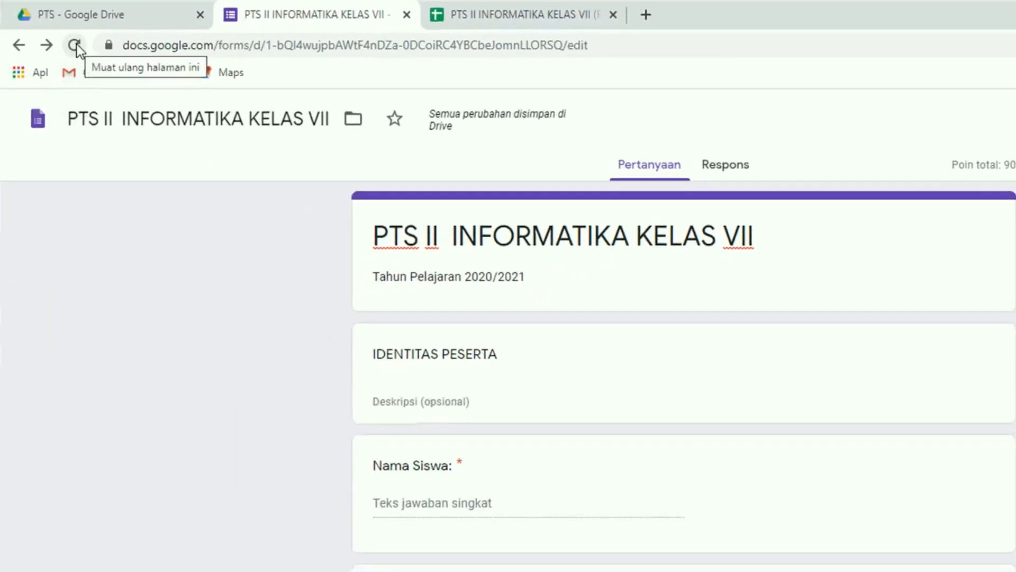
# Step: Reload the form's page and open the settings of the AutoProctor add-on
pyautogui.click(74, 45)
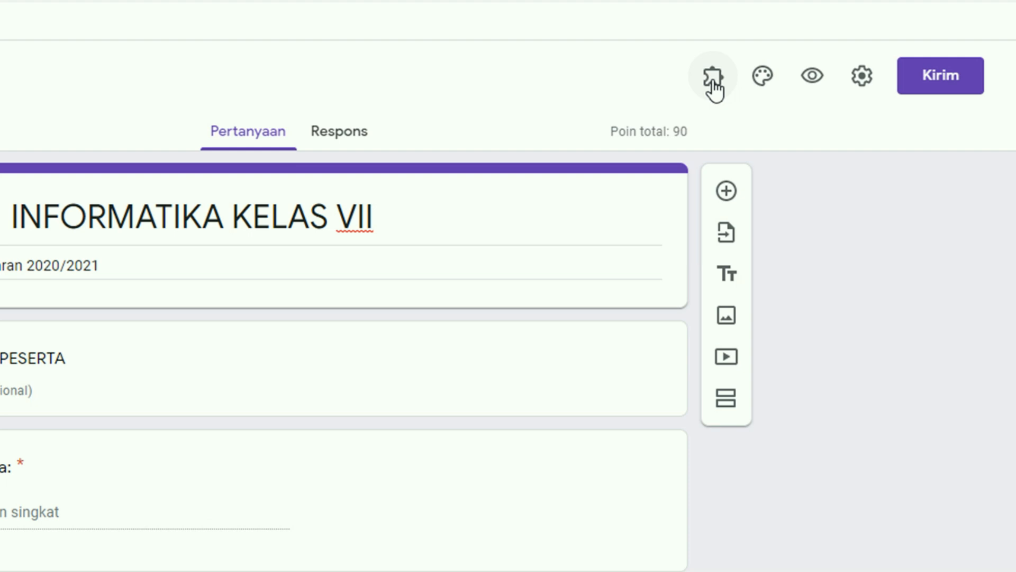
pyautogui.click(713, 80)
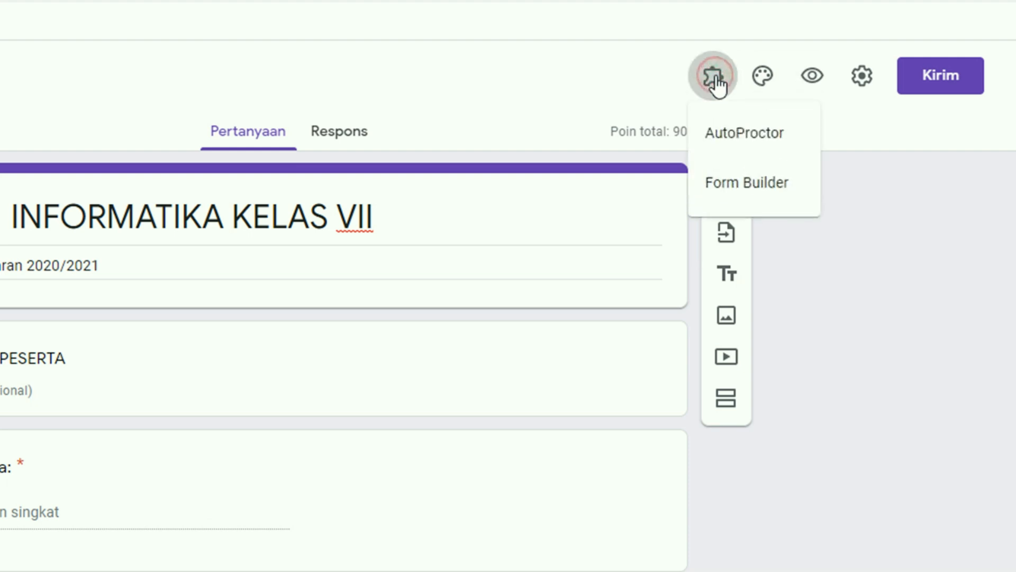
pyautogui.click(744, 135)
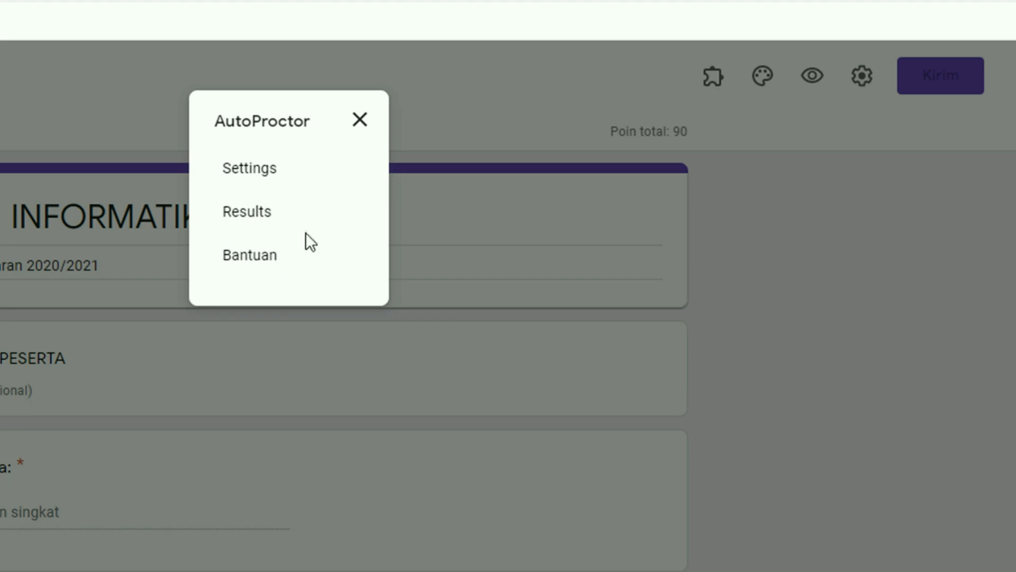
pyautogui.click(246, 179)
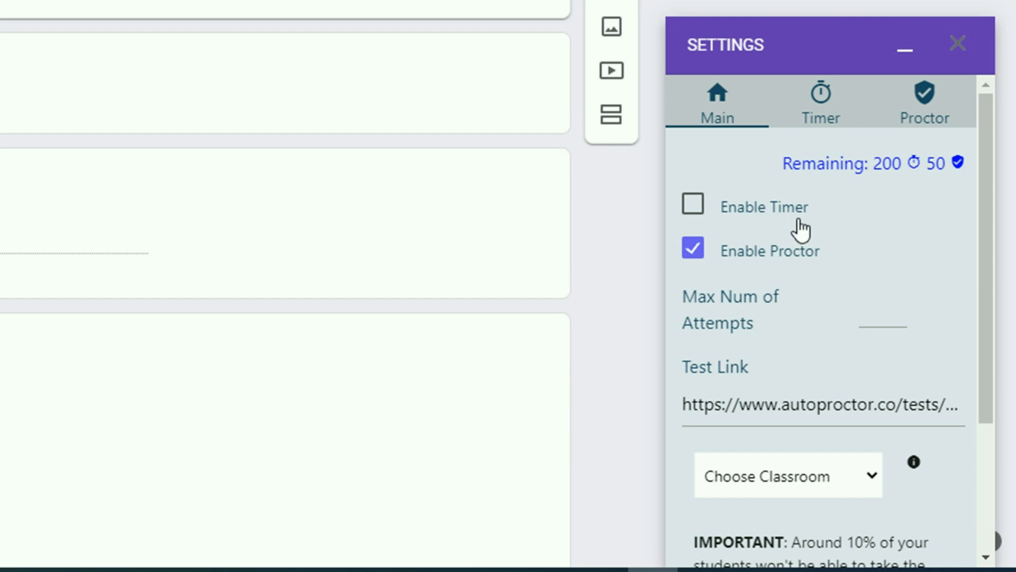
# Step: Enable the timer while keeping proctoring enabled, and set the maximum number of attempts to 1
pyautogui.click(697, 212)
pyautogui.click(693, 253)
pyautogui.click(694, 253)
pyautogui.click(903, 303)
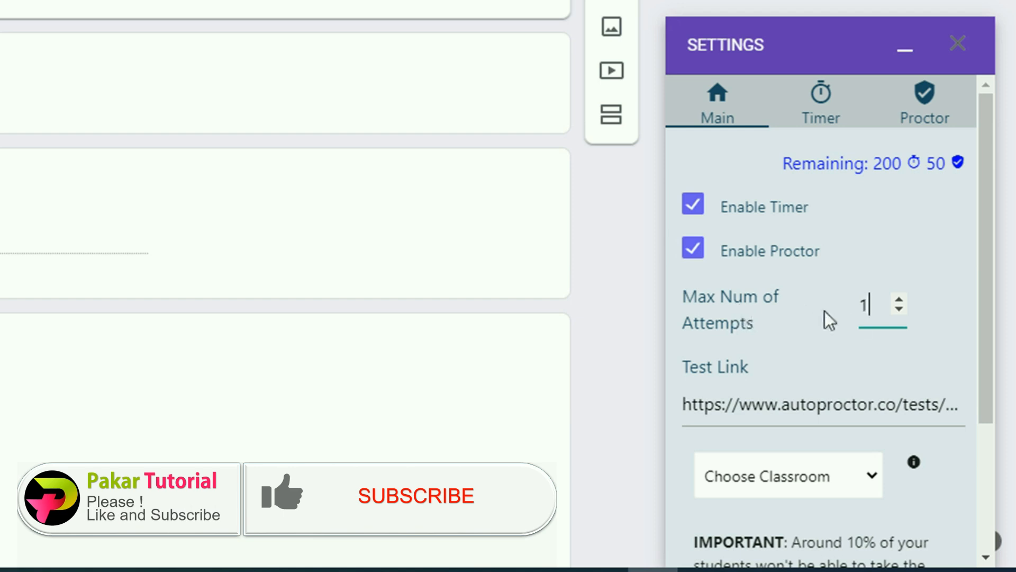
pyautogui.click(901, 301)
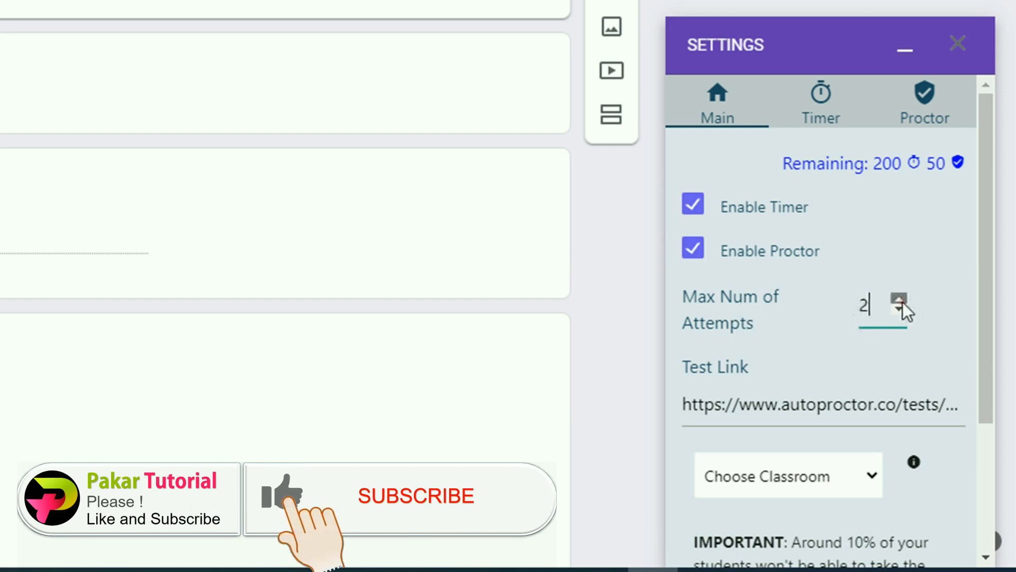
pyautogui.click(901, 300)
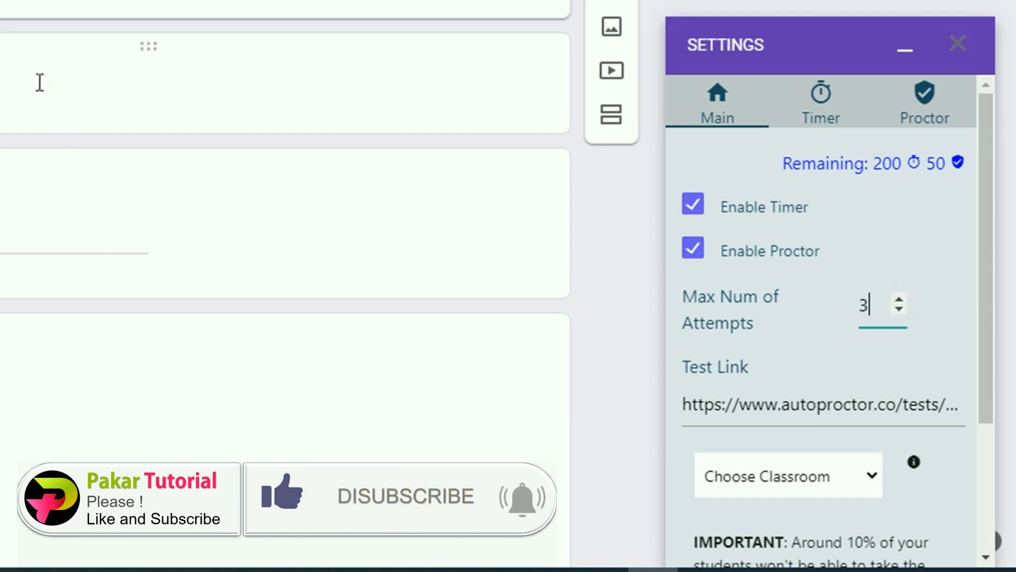
pyautogui.click(900, 308)
pyautogui.click(900, 309)
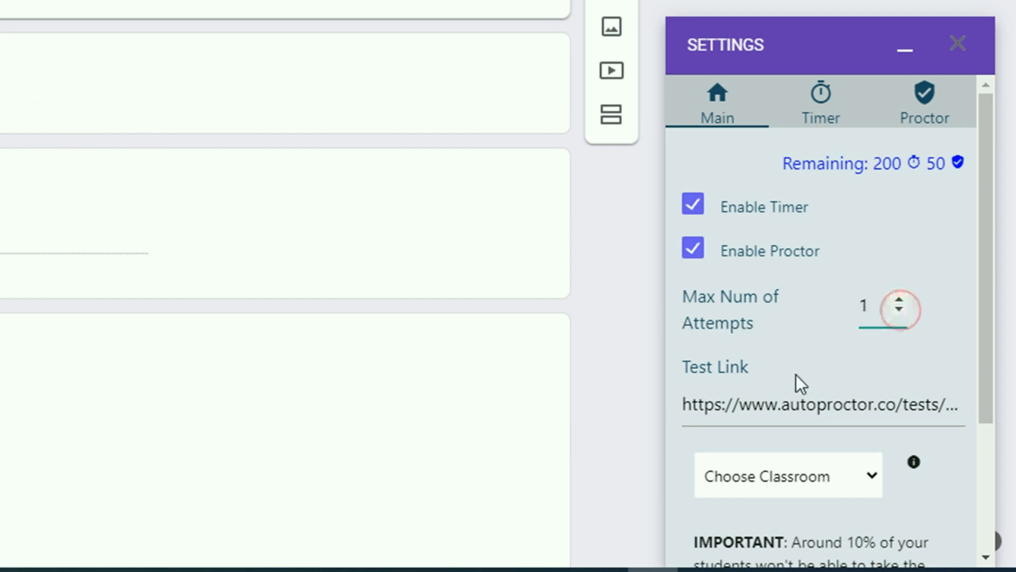
pyautogui.scroll(-4, 819, 360)
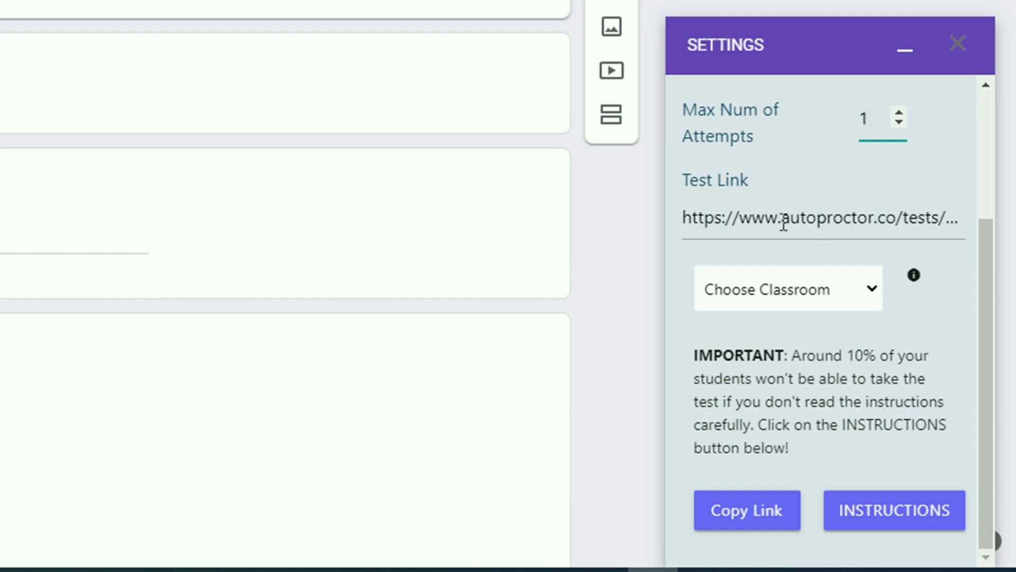
pyautogui.scroll(3, 839, 230)
pyautogui.scroll(-3, 839, 233)
pyautogui.scroll(3, 840, 237)
pyautogui.scroll(3, 847, 215)
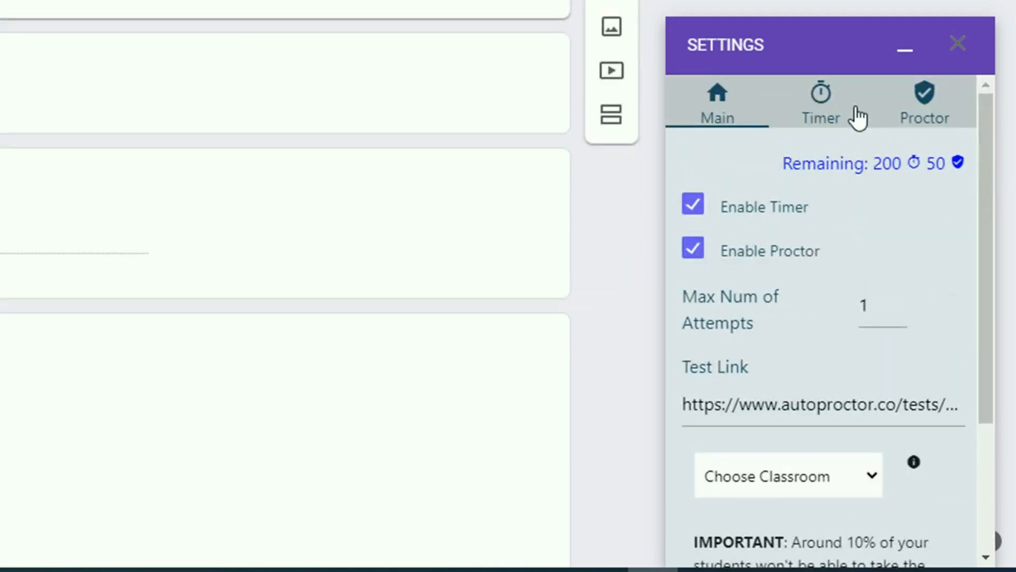
# Step: Set the test duration to 90 minutes and enable a start date of Sep 18, 2020
pyautogui.click(822, 98)
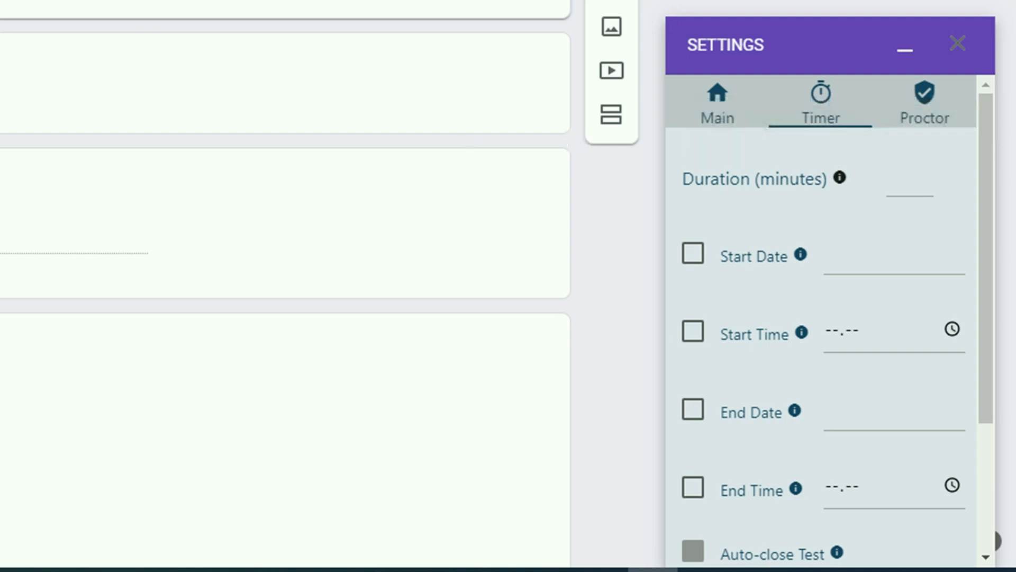
pyautogui.click(898, 181)
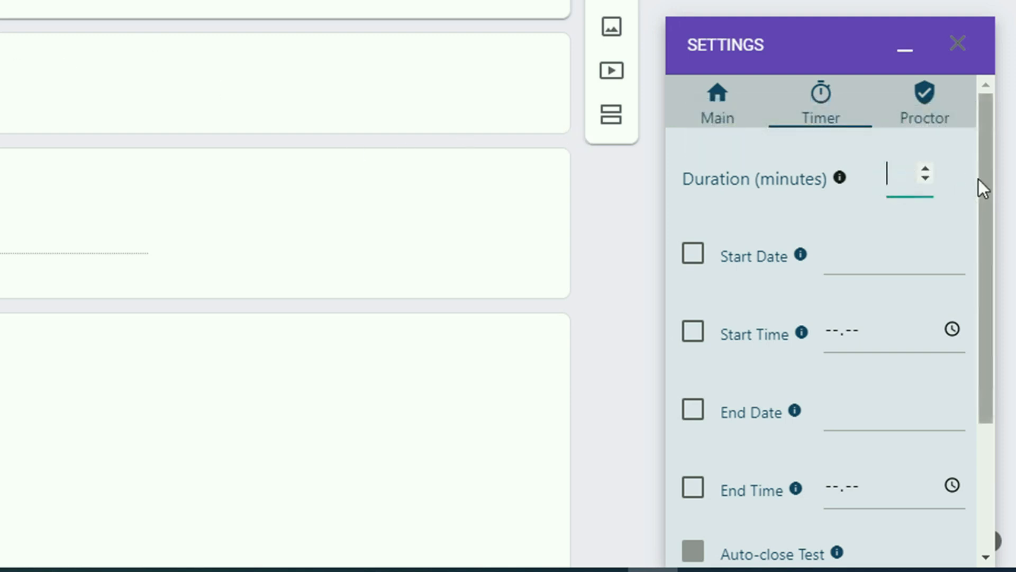
pyautogui.write('90')
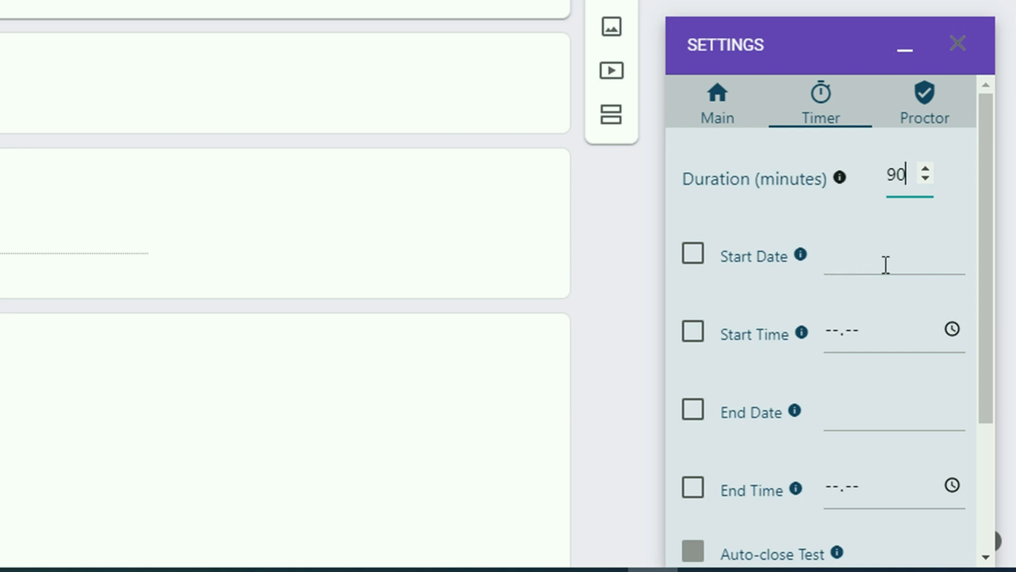
pyautogui.click(696, 259)
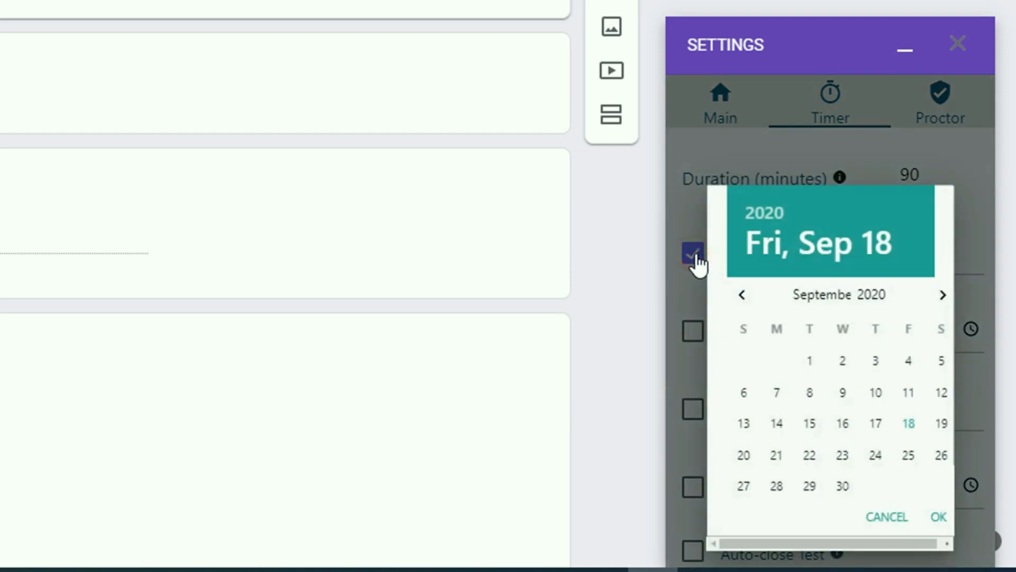
pyautogui.click(911, 425)
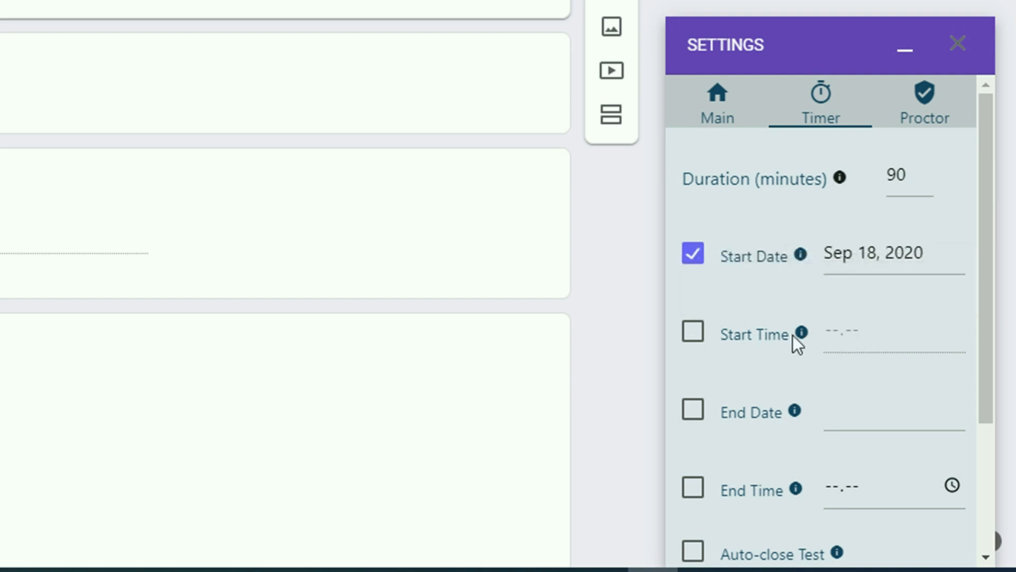
# Step: Enable the test's start time and set it to 08.30
pyautogui.click(693, 333)
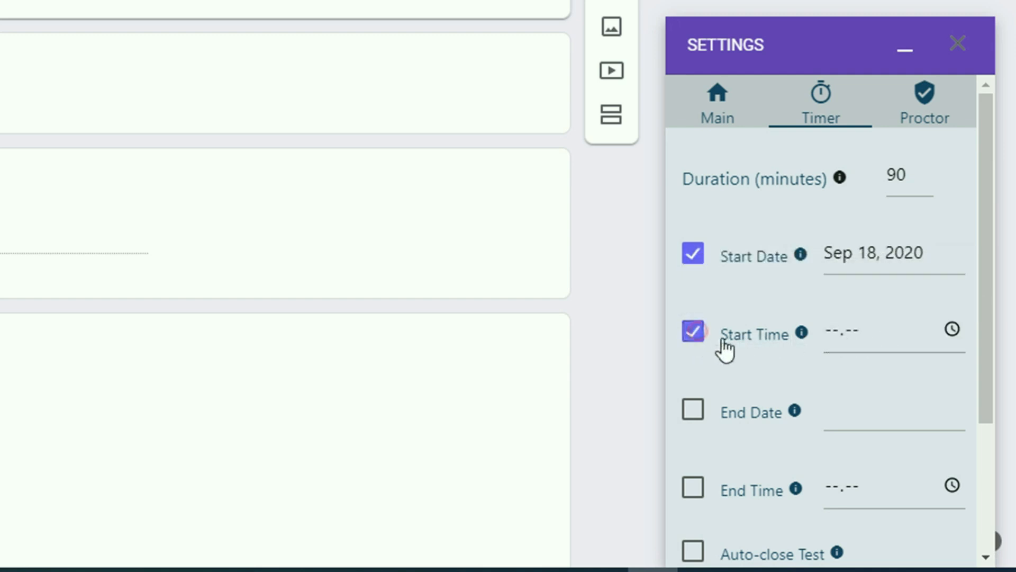
pyautogui.click(955, 335)
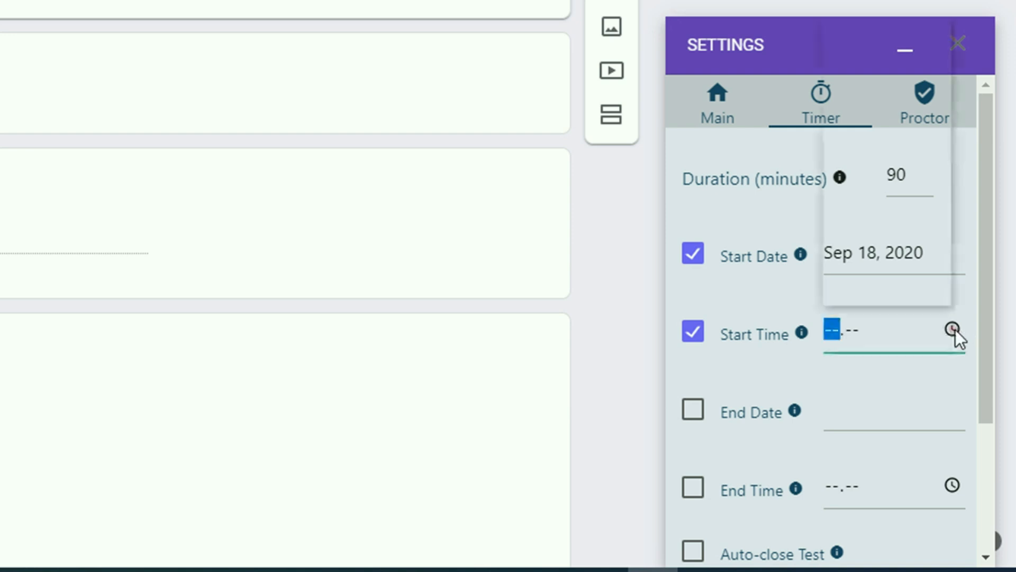
pyautogui.scroll(-4, 876, 104)
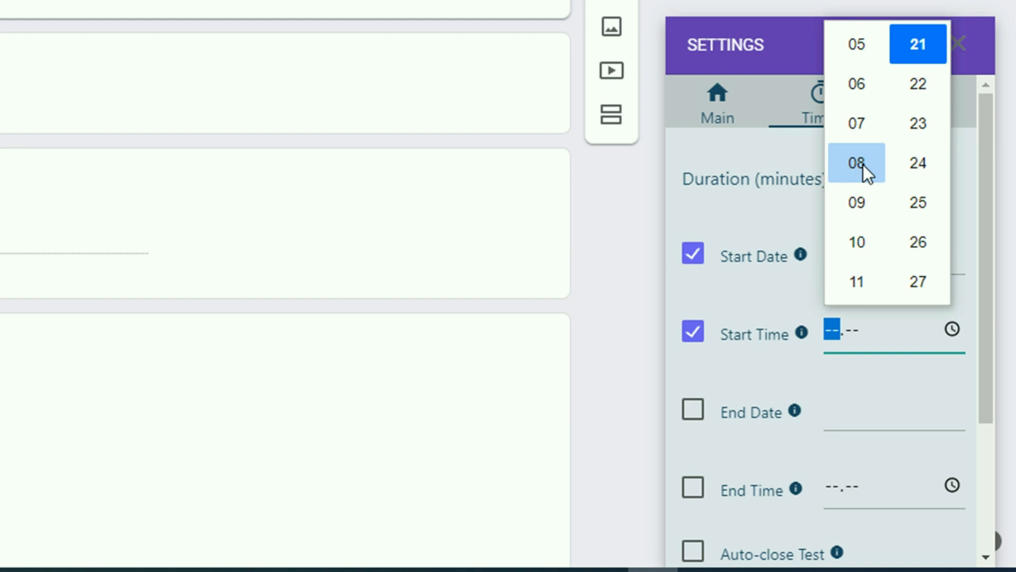
pyautogui.click(863, 164)
pyautogui.scroll(8, 928, 151)
pyautogui.scroll(-9, 929, 161)
pyautogui.click(923, 201)
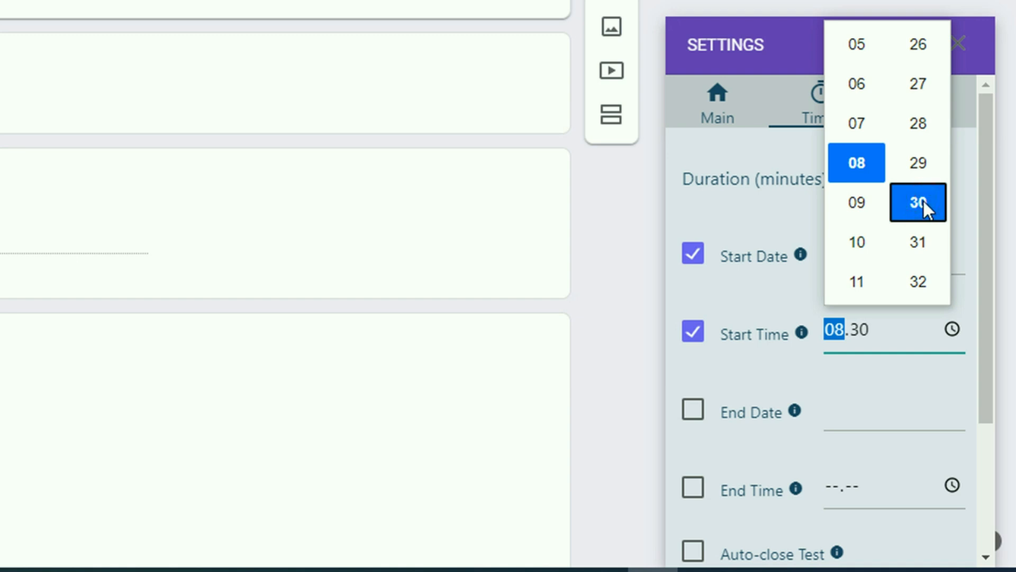
pyautogui.click(688, 372)
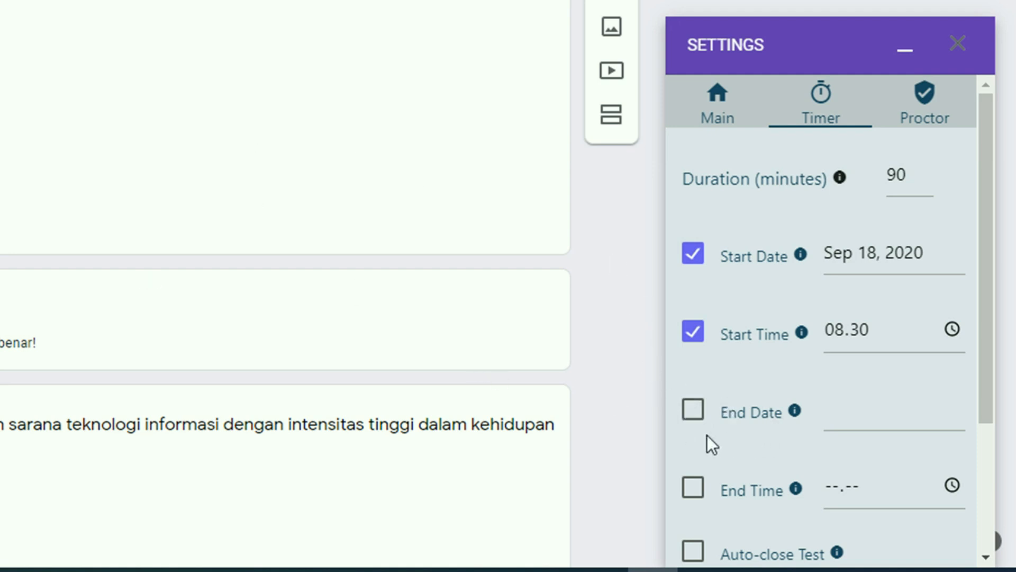
# Step: Enable the test's end date and end time, setting them to Sep 18, 2020 and 10.00
pyautogui.click(692, 416)
pyautogui.click(909, 426)
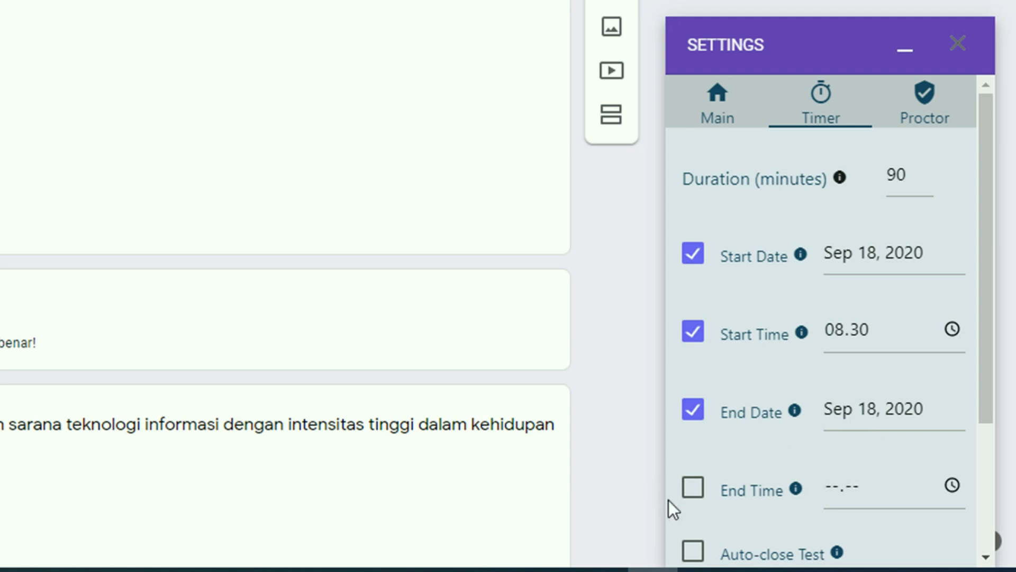
pyautogui.click(694, 490)
pyautogui.click(953, 486)
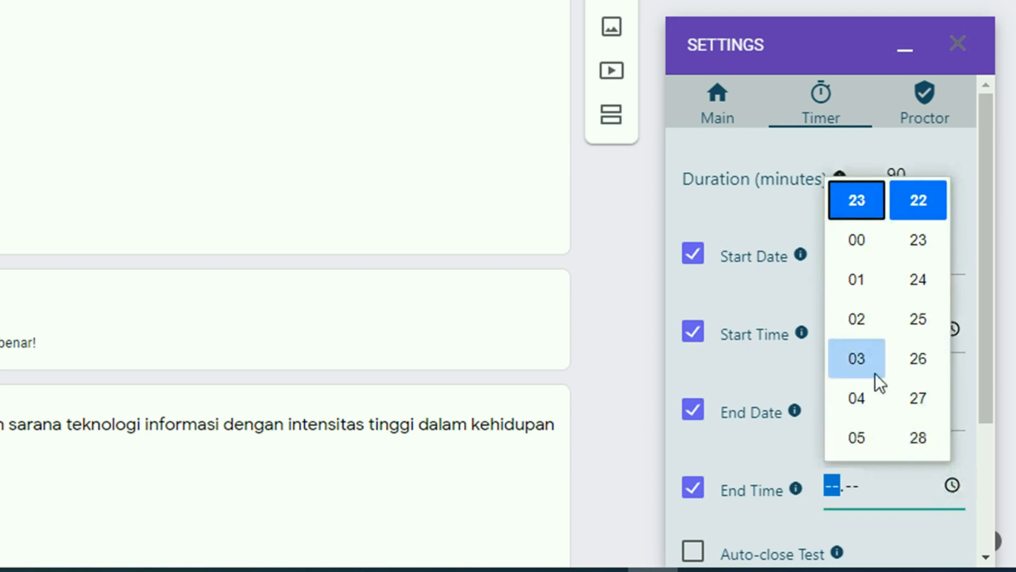
pyautogui.scroll(-5, 873, 370)
pyautogui.click(866, 361)
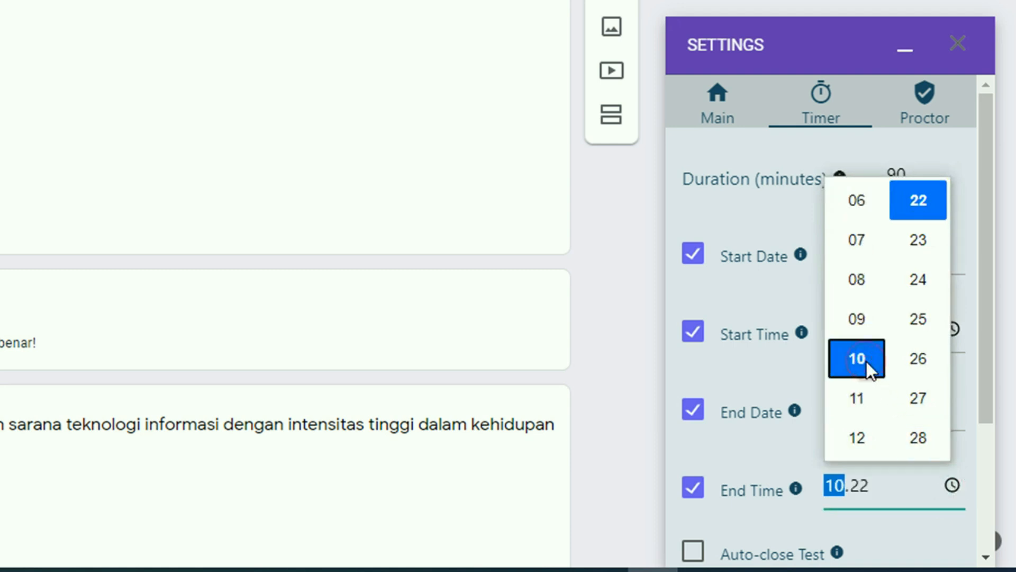
pyautogui.scroll(8, 939, 358)
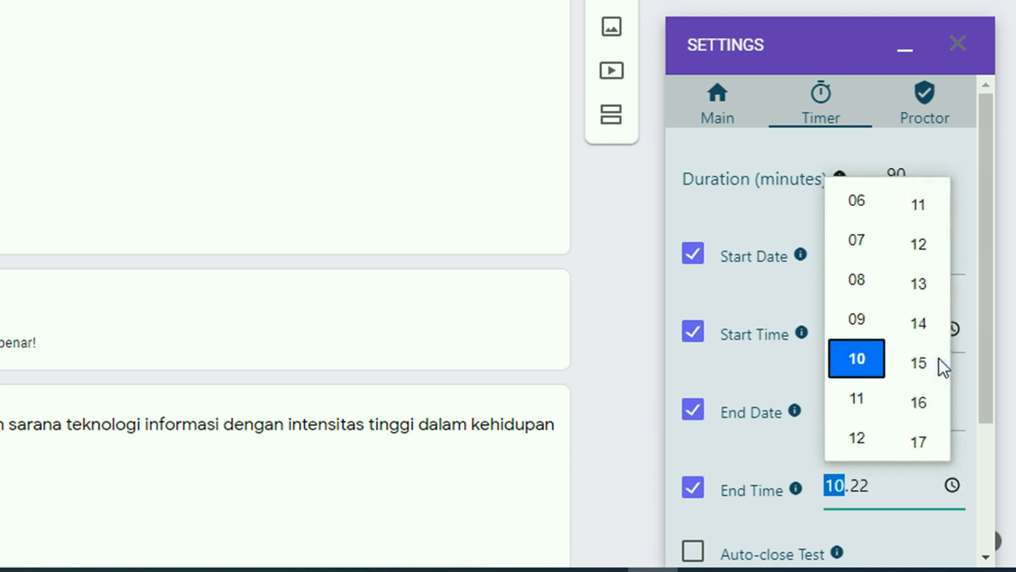
pyautogui.click(921, 279)
pyautogui.click(925, 529)
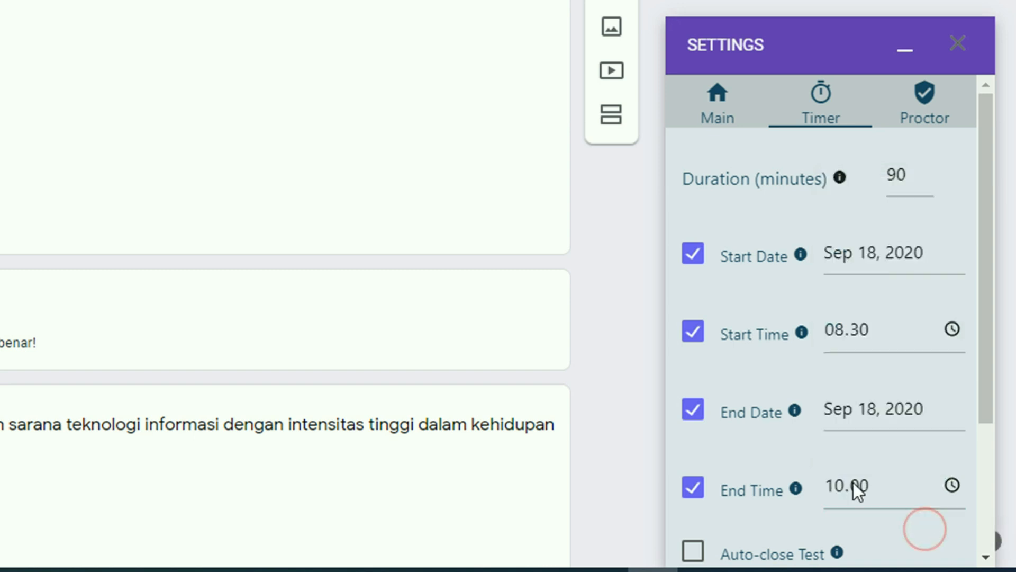
# Step: Try the Auto-close Test option for the timed test and turn it back off
pyautogui.scroll(-1, 858, 450)
pyautogui.scroll(-2, 849, 437)
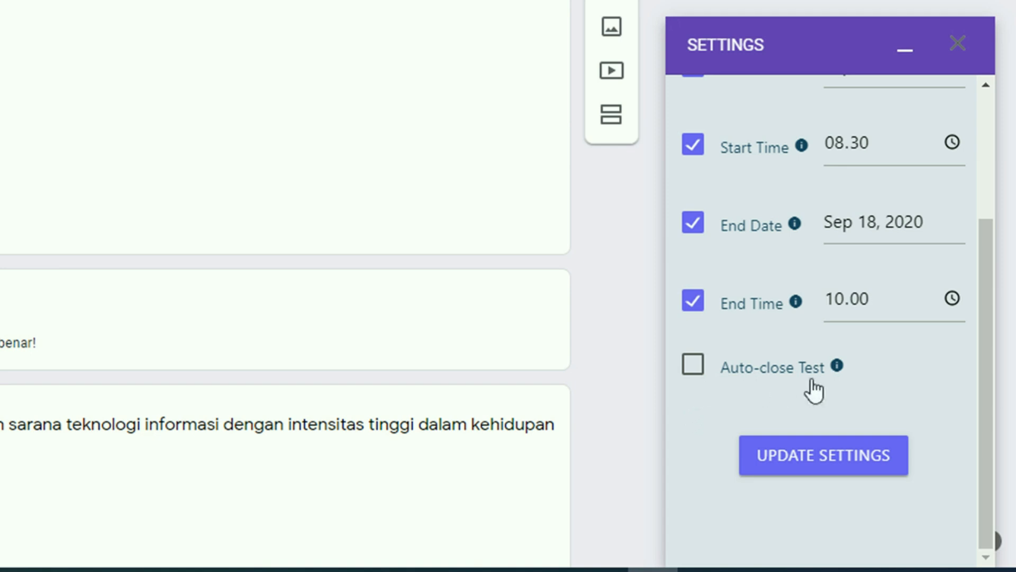
pyautogui.click(697, 371)
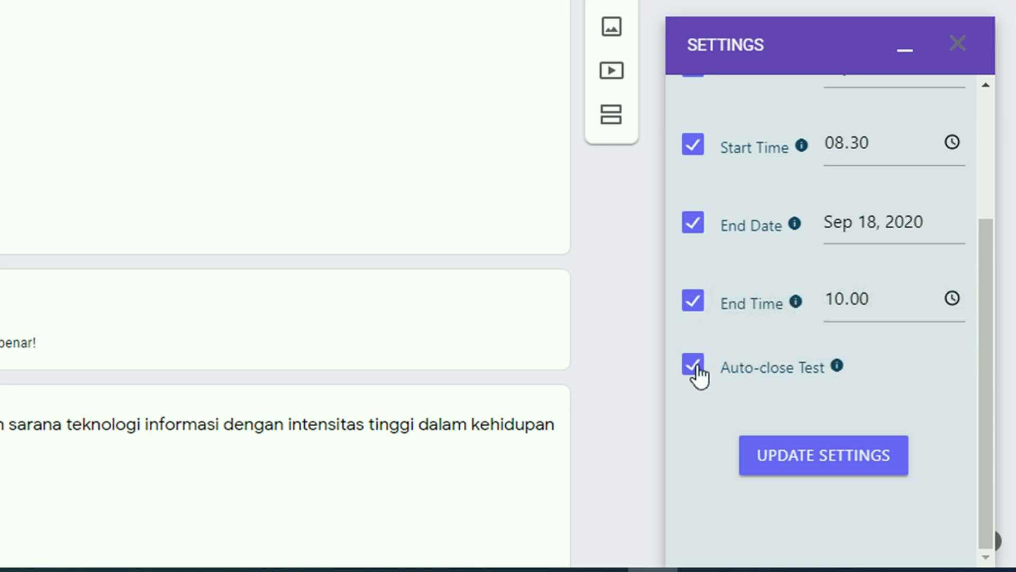
pyautogui.click(692, 366)
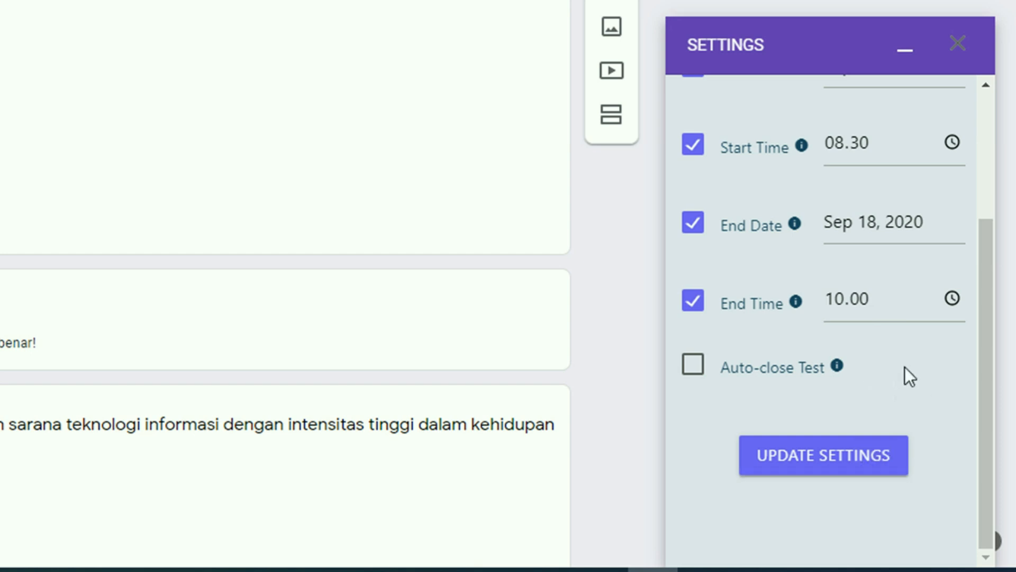
# Step: Enable Tab Switching and Camera tracking in the proctoring settings
pyautogui.scroll(4, 903, 365)
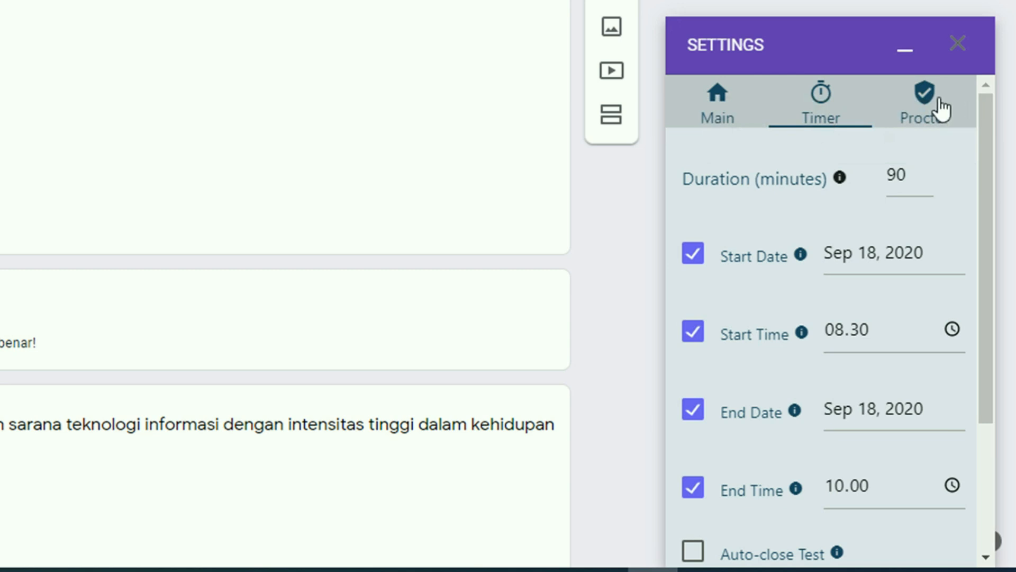
pyautogui.click(924, 109)
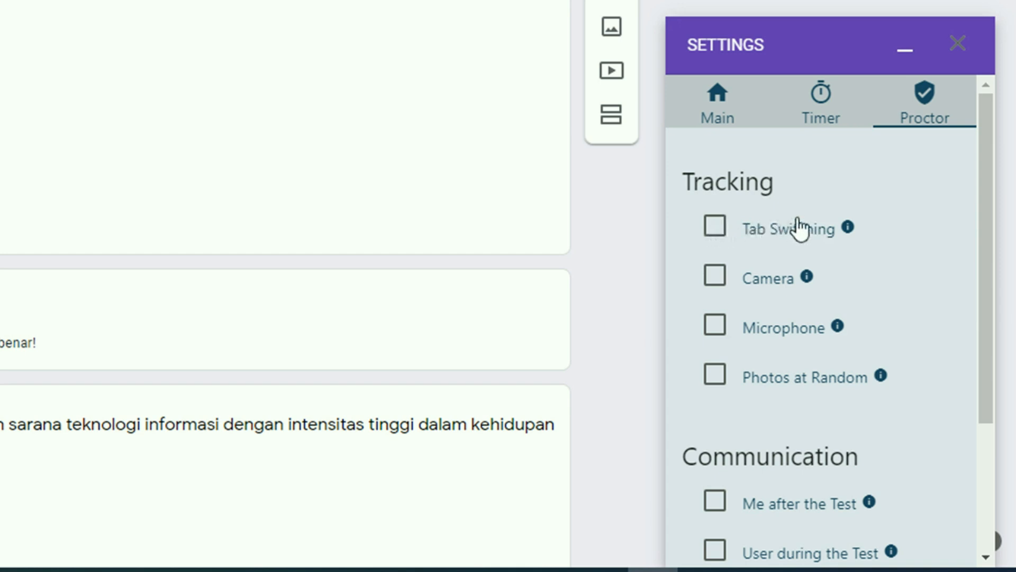
pyautogui.click(715, 229)
pyautogui.click(715, 280)
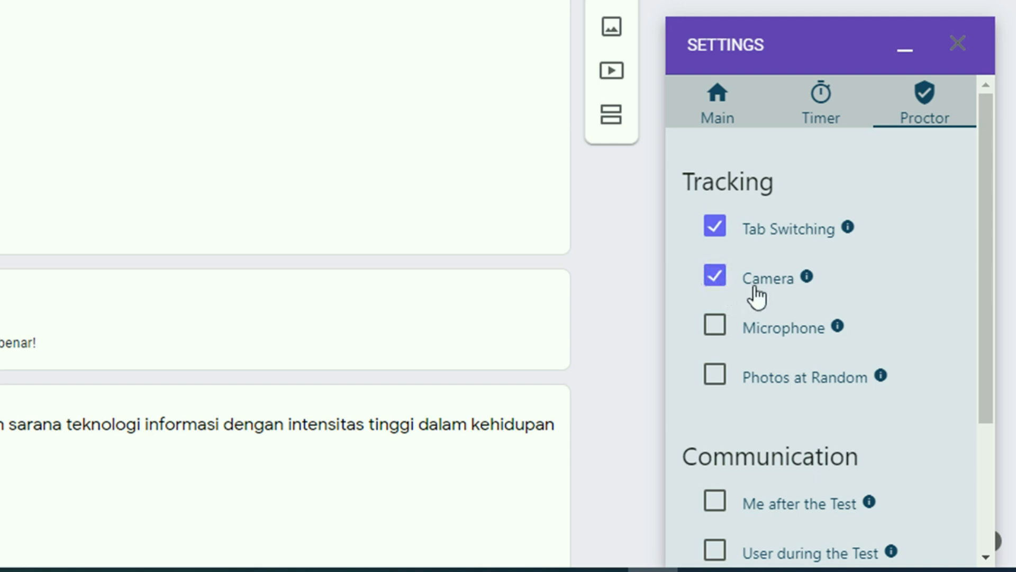
pyautogui.moveTo(805, 282)
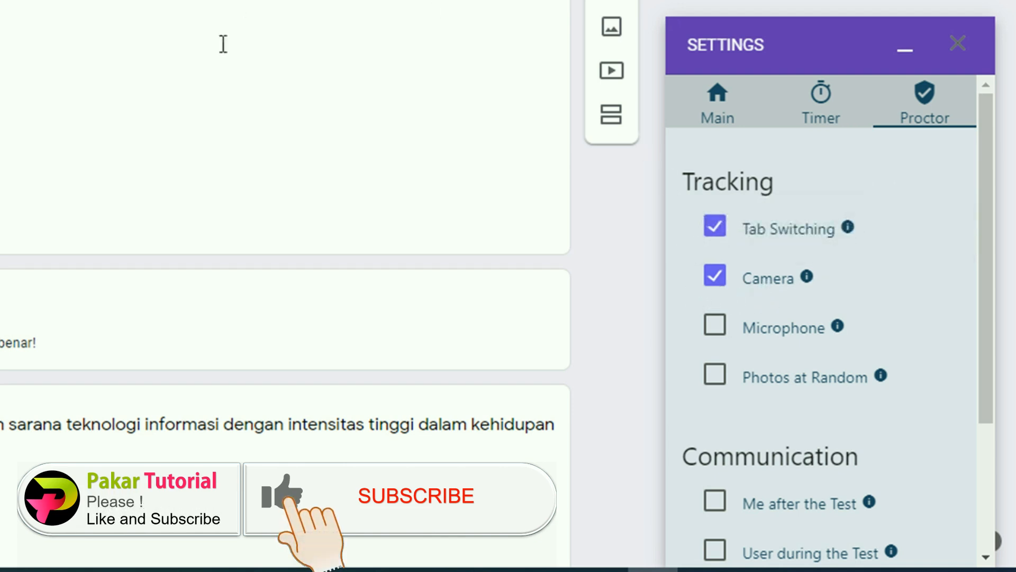
# Step: Enable Microphone tracking in the proctoring settings and save the updated settings
pyautogui.scroll(6, 220, 58)
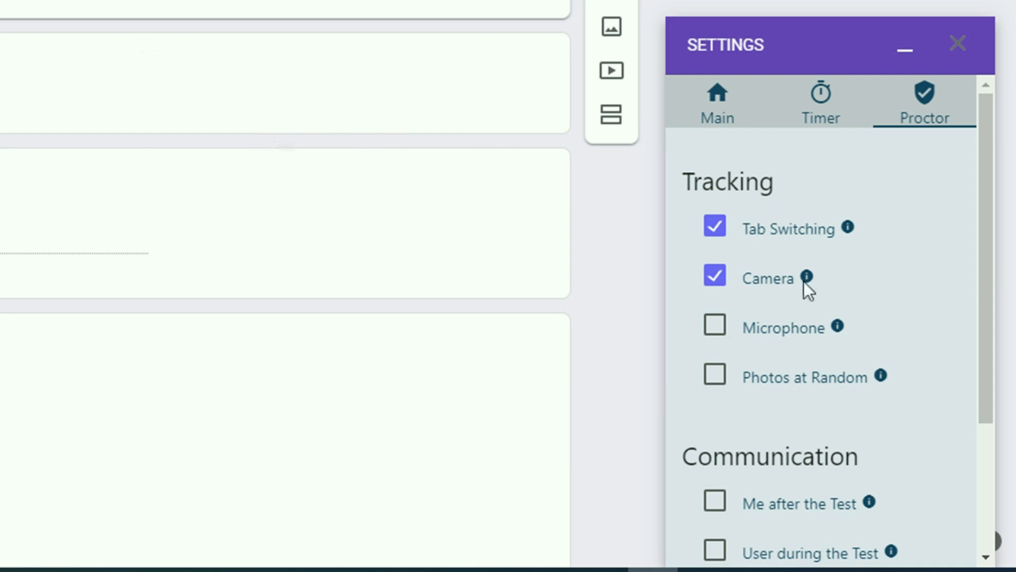
pyautogui.click(716, 328)
pyautogui.moveTo(849, 332)
pyautogui.scroll(-2, 857, 371)
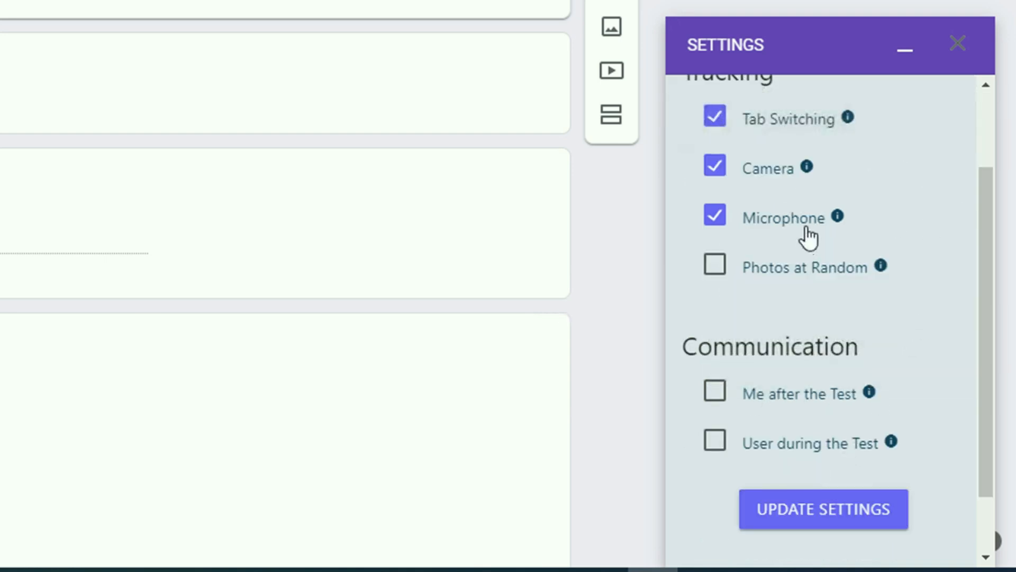
pyautogui.scroll(2, 801, 177)
pyautogui.scroll(-1, 804, 190)
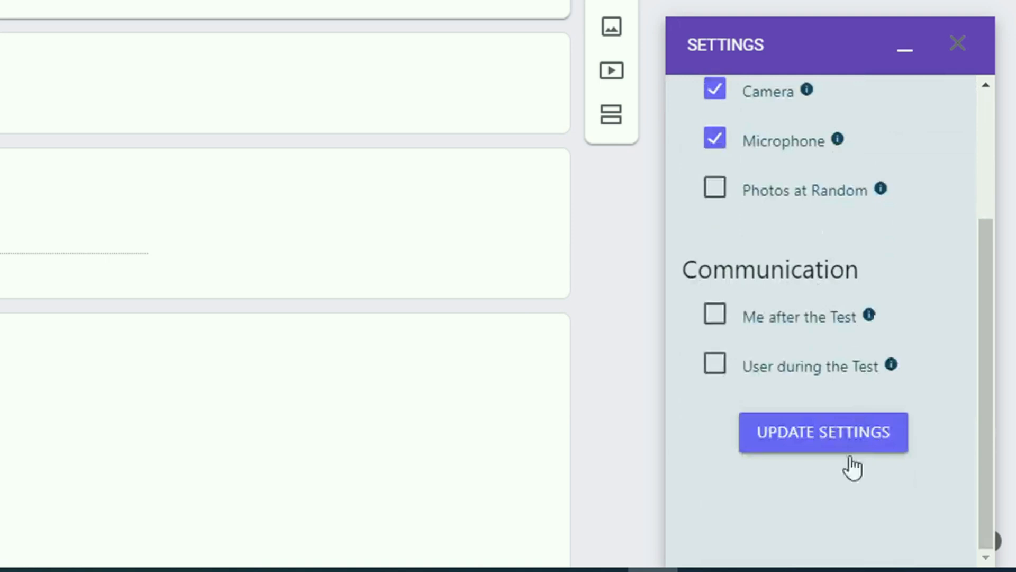
pyautogui.click(821, 438)
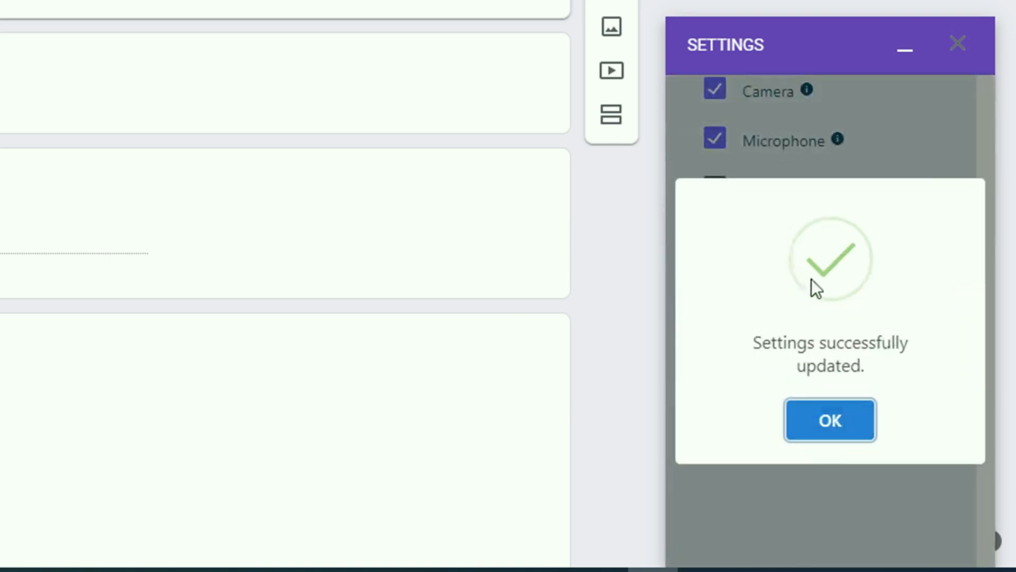
pyautogui.click(830, 424)
# Step: Copy the test link from the add-on's main settings and open it in the other Chrome profile's window
pyautogui.scroll(3, 830, 418)
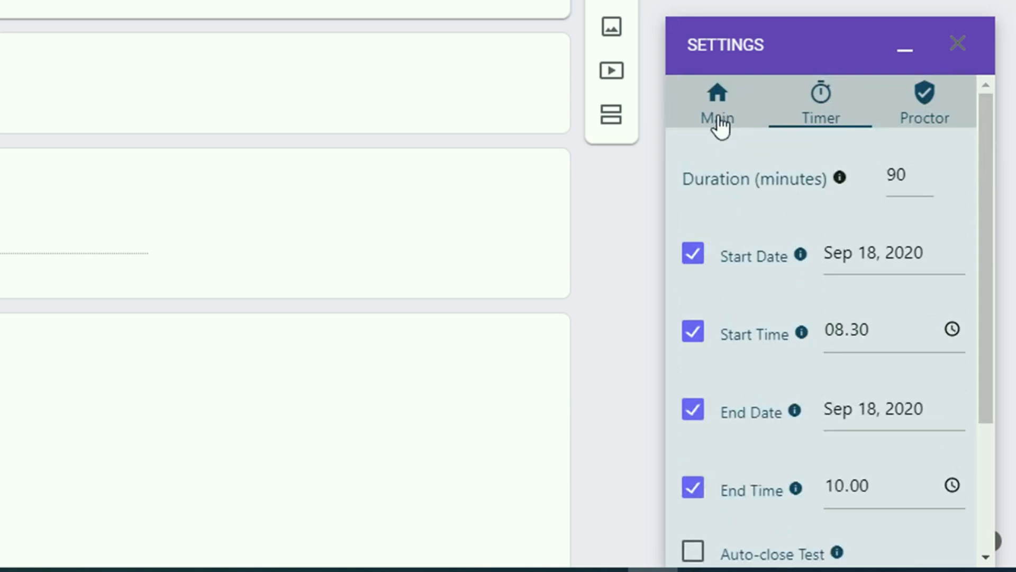
pyautogui.click(715, 115)
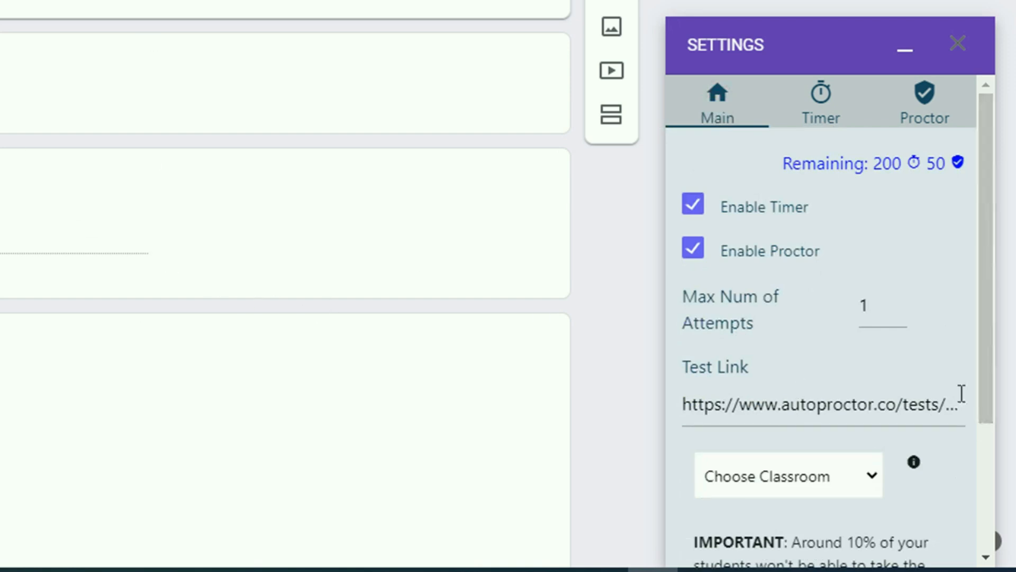
pyautogui.scroll(-3, 790, 358)
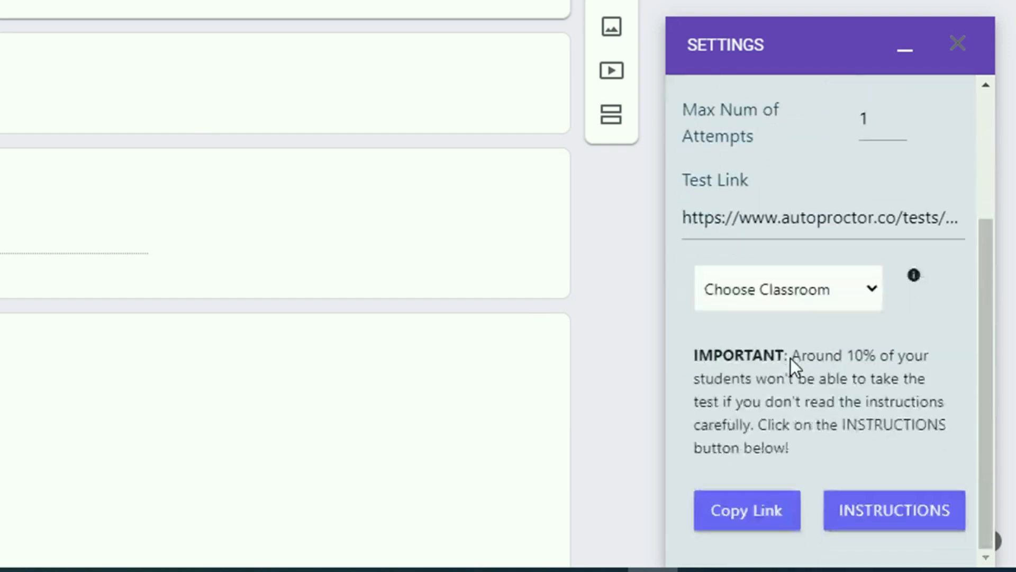
pyautogui.click(748, 515)
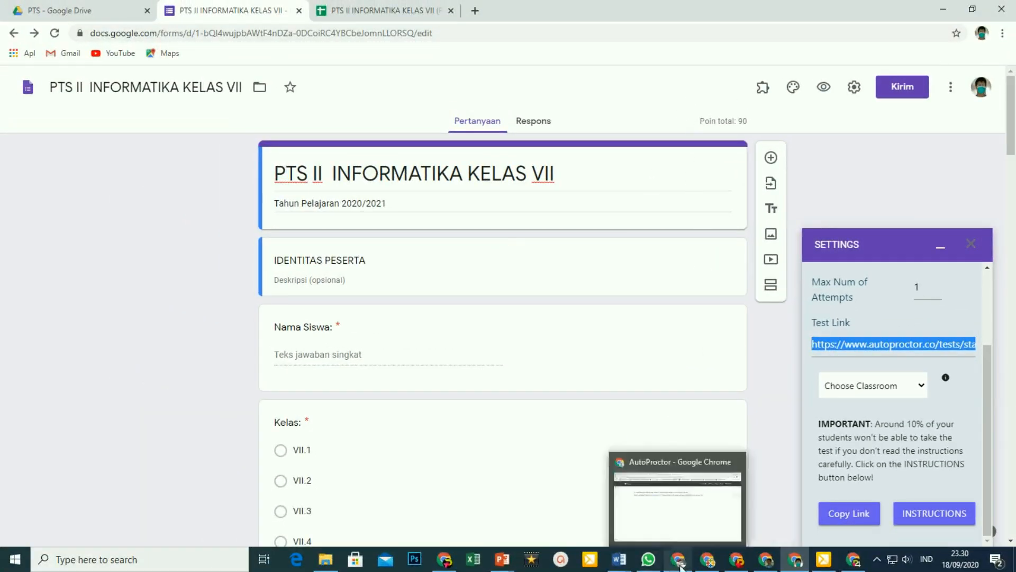
pyautogui.click(680, 498)
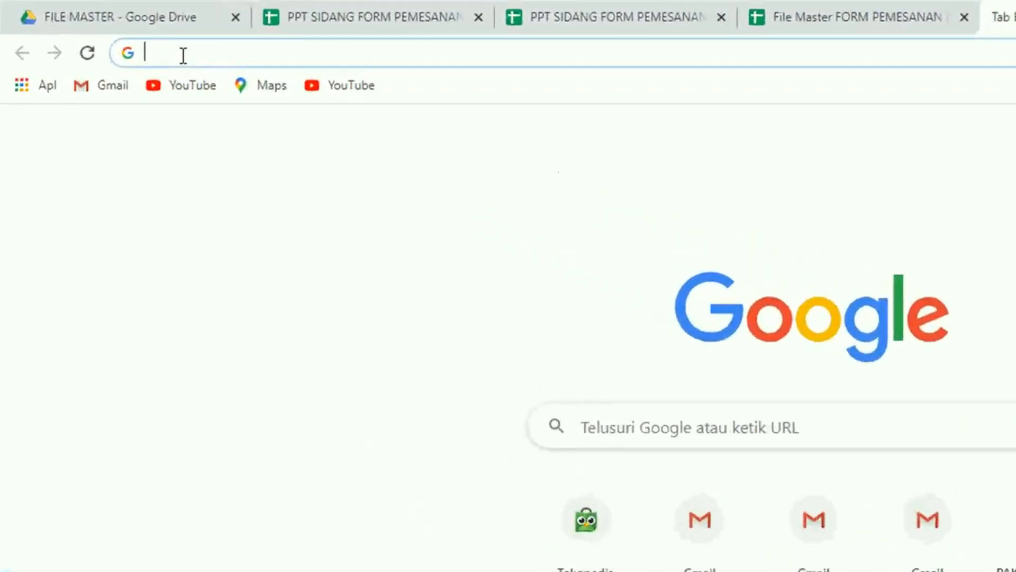
pyautogui.hotkey('ctrl', 'v')
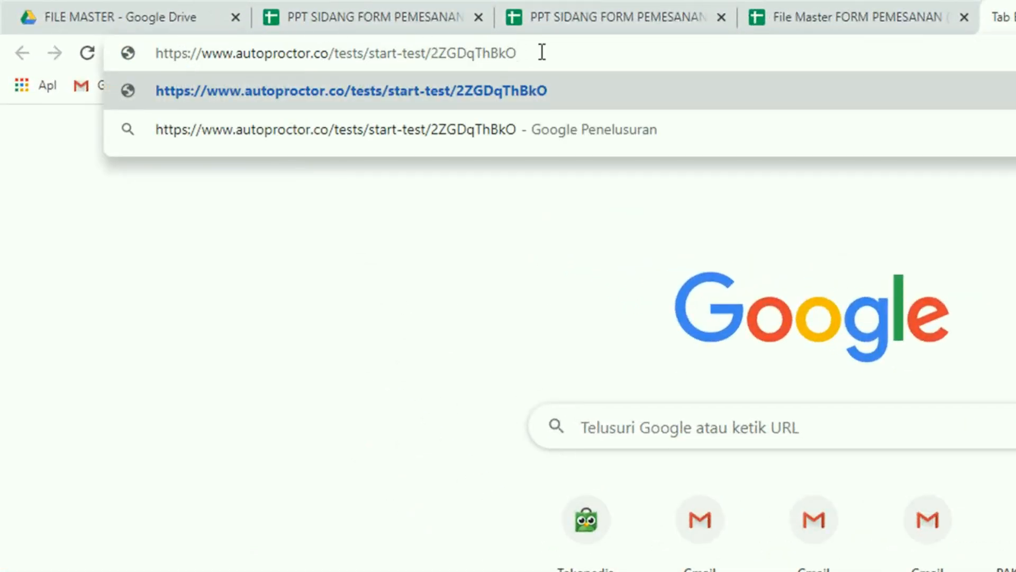
pyautogui.press('Return')
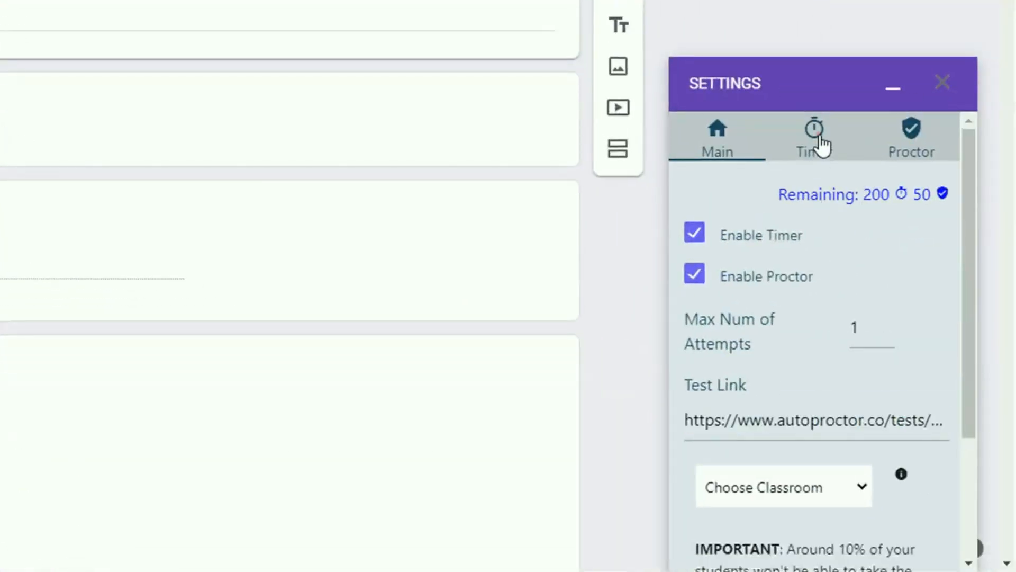
# Step: Set the test's end time to 23.59 in the timer settings and save the update
pyautogui.click(821, 144)
pyautogui.scroll(-3, 903, 313)
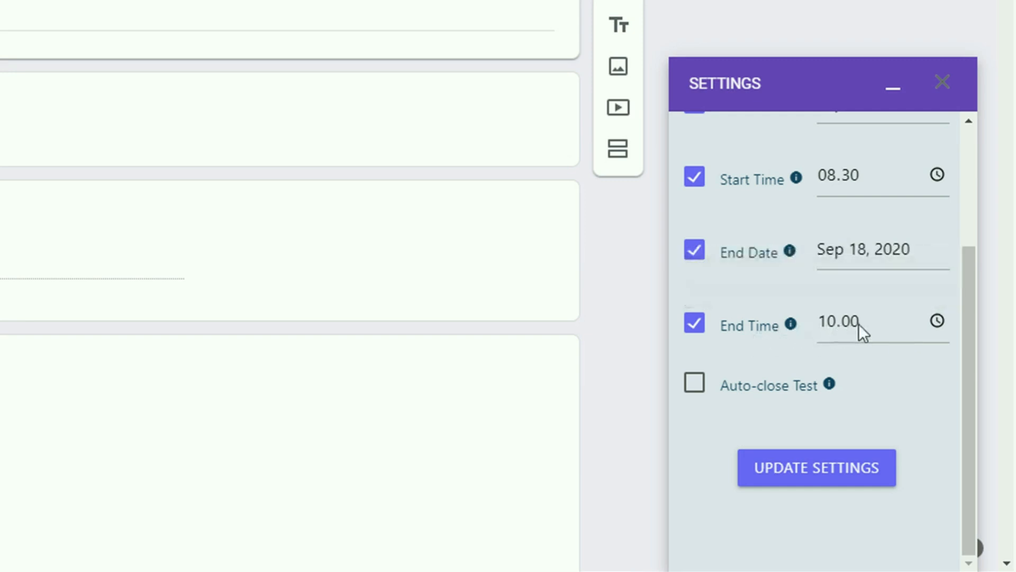
pyautogui.click(938, 322)
pyautogui.scroll(-3, 853, 242)
pyautogui.click(852, 240)
pyautogui.scroll(2, 902, 165)
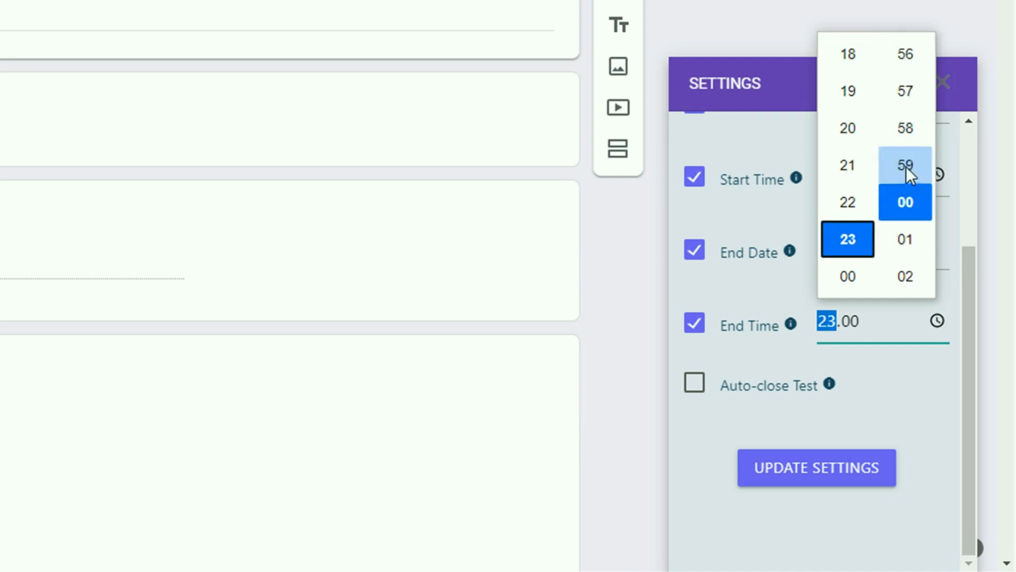
pyautogui.click(906, 166)
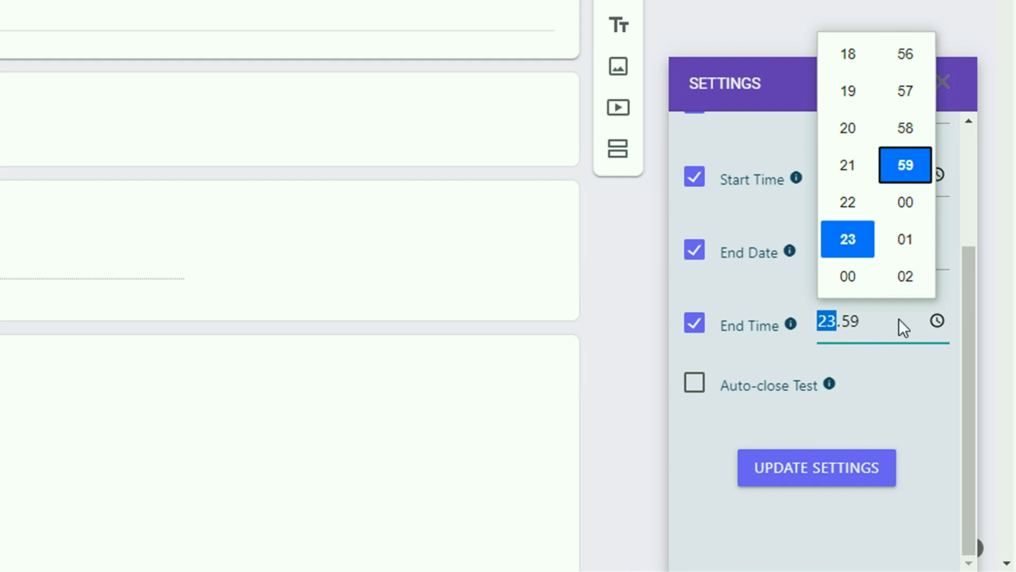
pyautogui.click(900, 364)
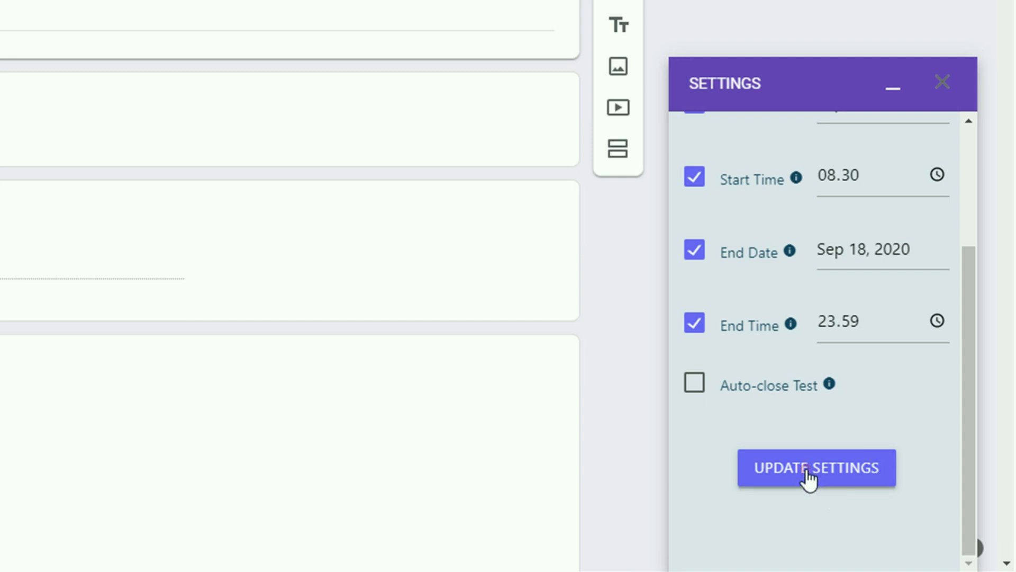
pyautogui.click(828, 442)
# Step: Copy the test link again and reload it in the Chrome window showing the AutoProctor test page
pyautogui.scroll(3, 724, 224)
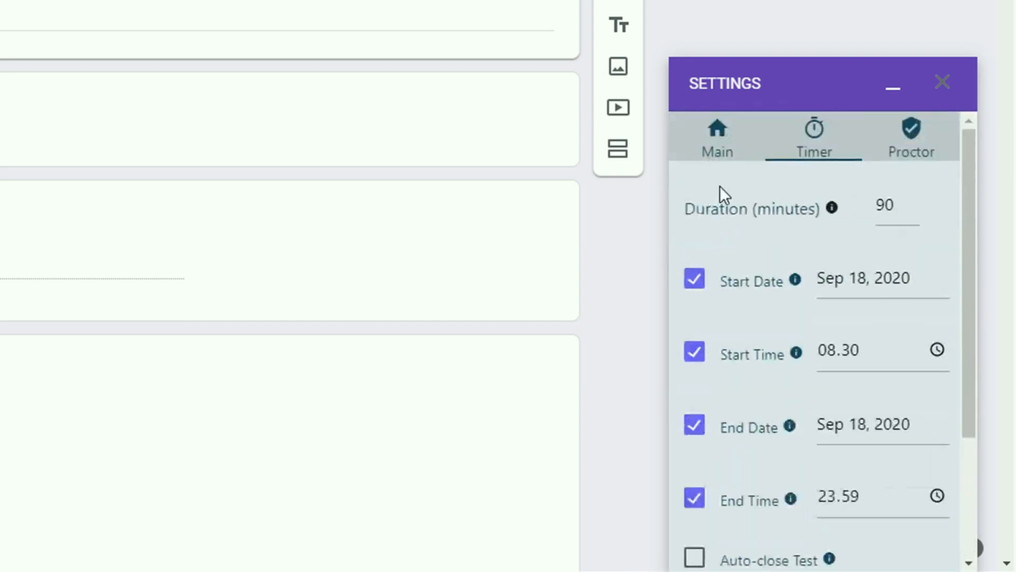
pyautogui.click(721, 164)
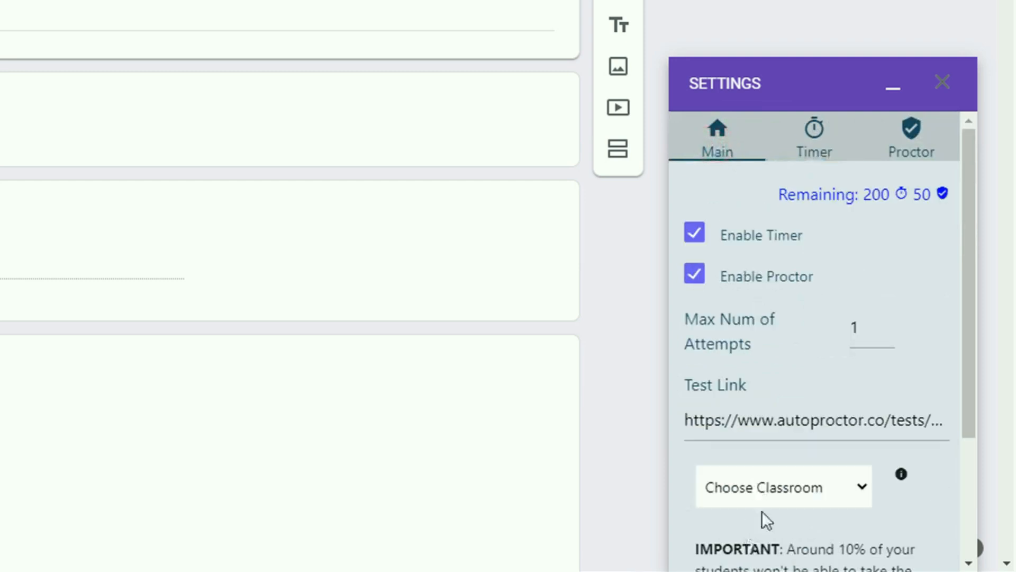
pyautogui.scroll(-3, 779, 430)
pyautogui.click(745, 535)
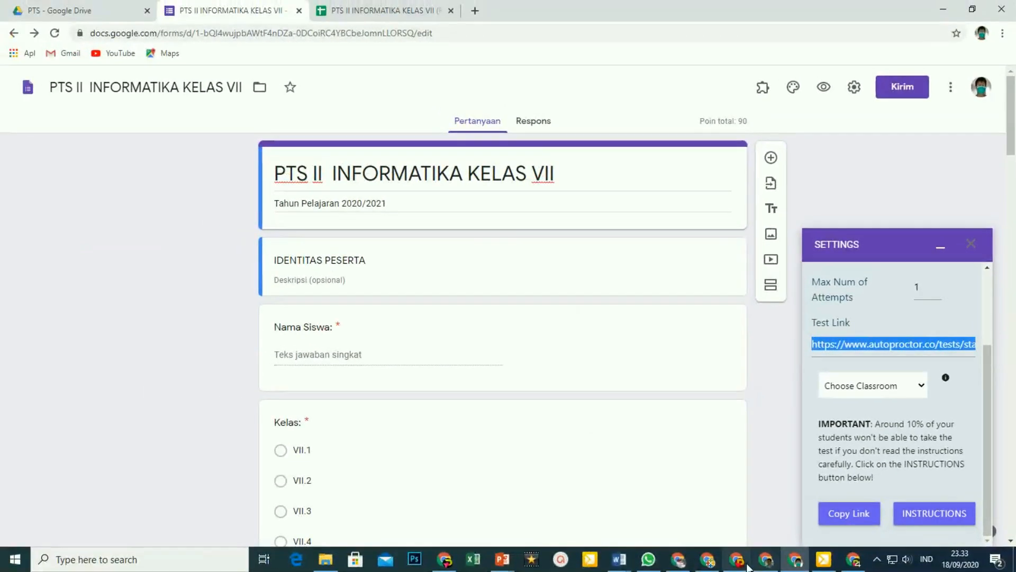
pyautogui.click(740, 565)
pyautogui.click(320, 33)
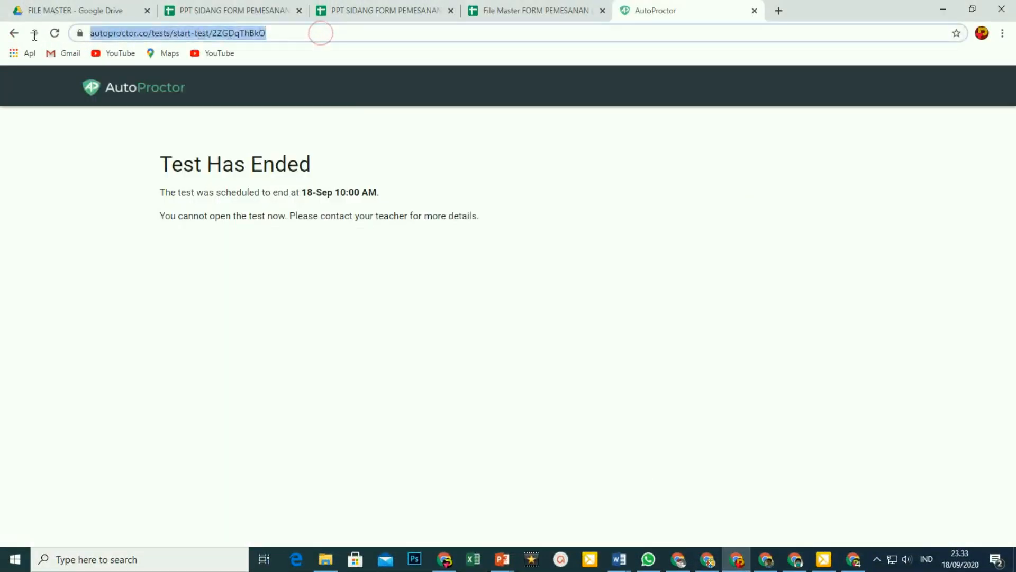
pyautogui.hotkey('ctrl', 'v')
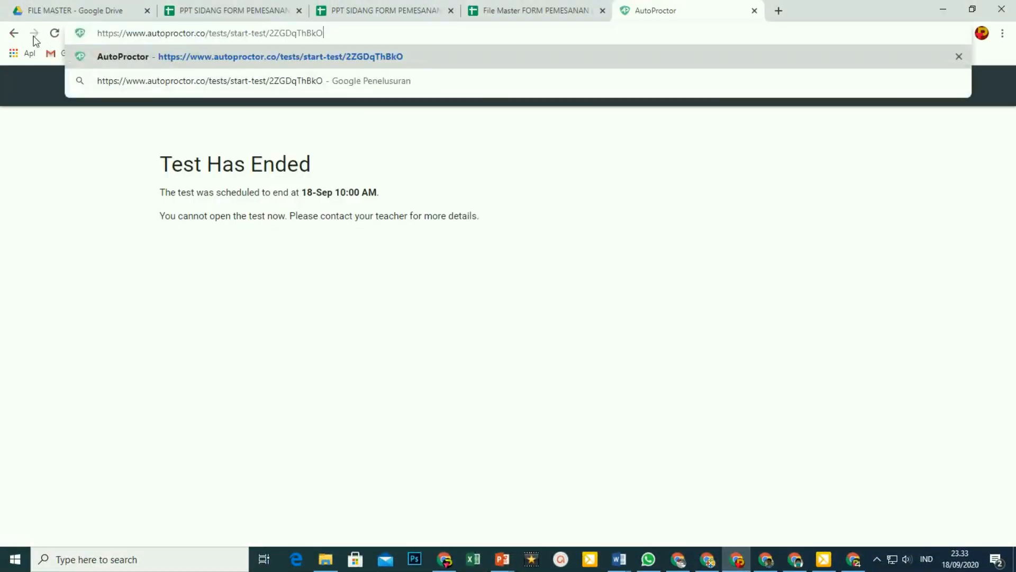
pyautogui.press('Return')
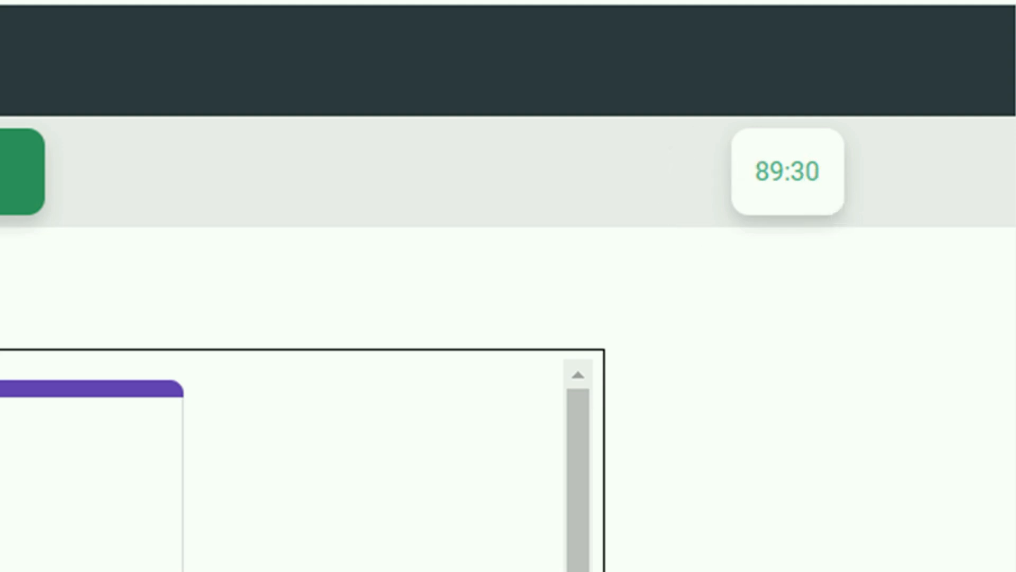
# Step: Look over the timed test form, enter the student's name and select a class under Kelas
pyautogui.scroll(2, 433, 293)
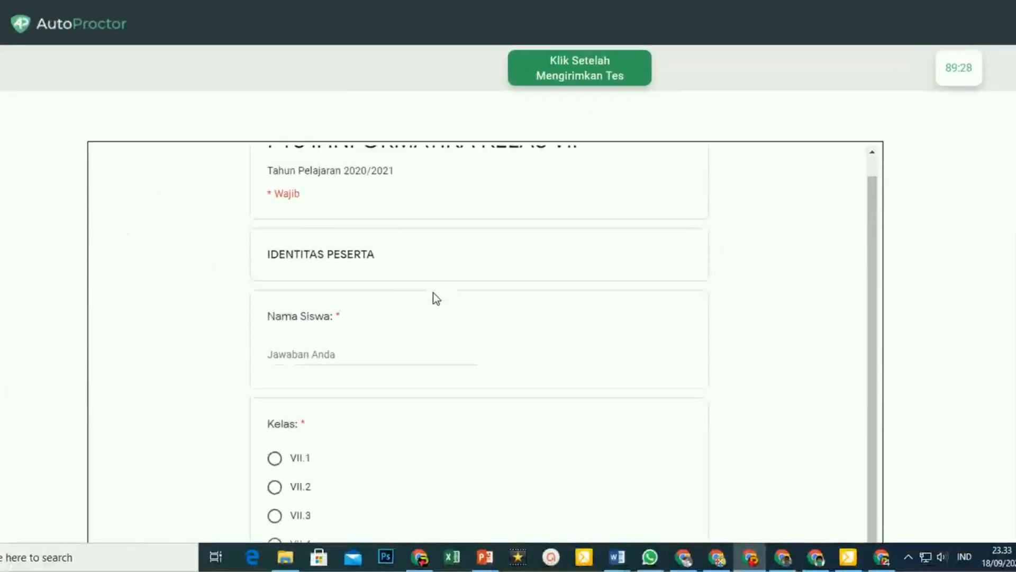
pyautogui.scroll(1, 434, 293)
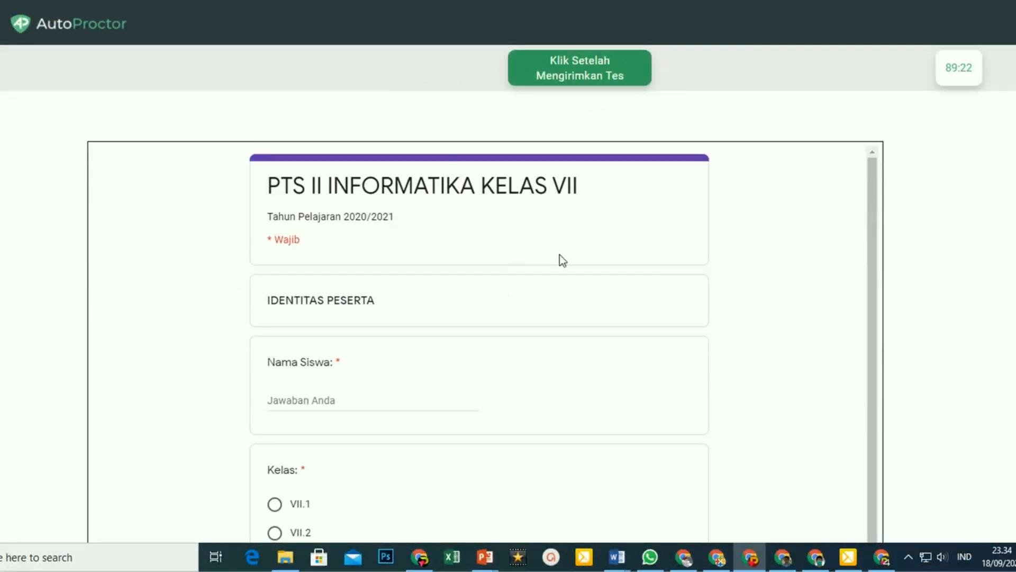
pyautogui.scroll(-9, 427, 246)
pyautogui.scroll(9, 429, 249)
pyautogui.click(315, 398)
pyautogui.write('Dodi')
pyautogui.scroll(-3, 315, 393)
pyautogui.click(275, 361)
# Step: Answer the first multiple-choice question with Masyarakat digital and the second with Sistem layanan berubah dari elektronik ke manual atau analog
pyautogui.scroll(-10, 388, 360)
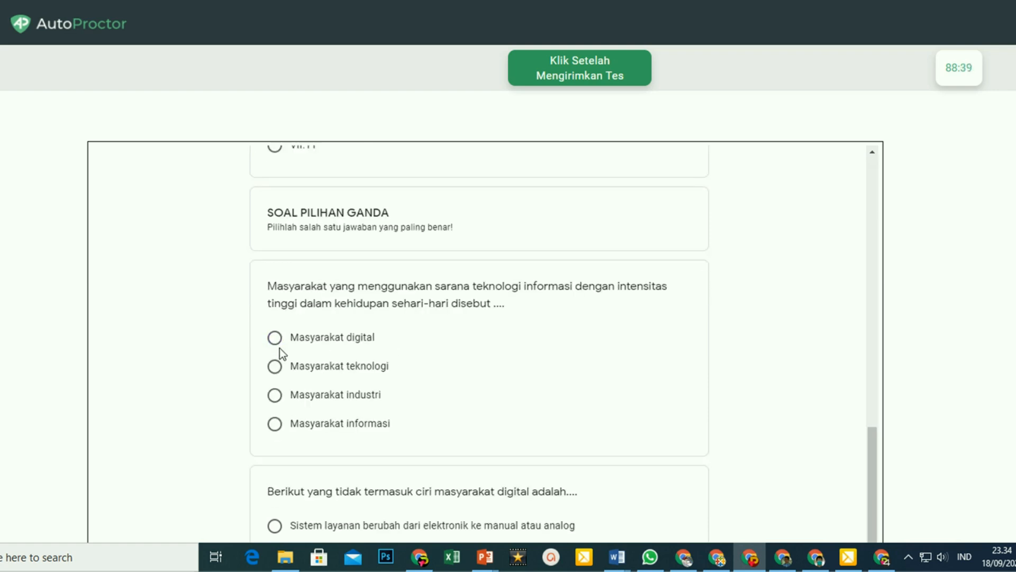
pyautogui.click(274, 338)
pyautogui.scroll(-4, 276, 341)
pyautogui.click(274, 338)
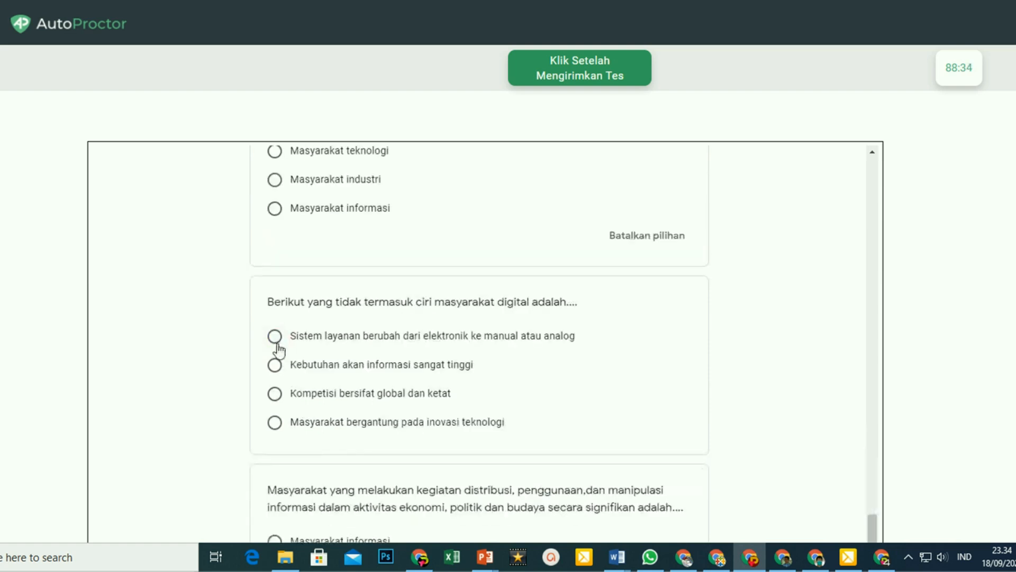
# Step: Answer the following multiple-choice questions, choosing e-mail for the one about the internet facility for a writing hobby
pyautogui.scroll(-5, 276, 341)
pyautogui.click(274, 352)
pyautogui.scroll(-4, 304, 380)
pyautogui.click(276, 465)
pyautogui.scroll(-9, 294, 468)
pyautogui.click(275, 401)
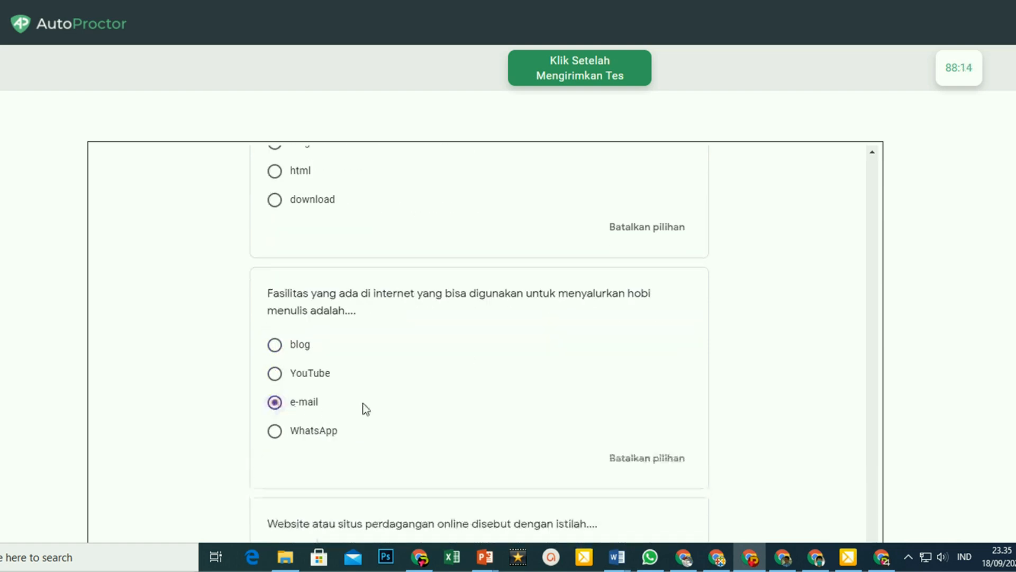
# Step: Answer more of the remaining questions, choosing e-government for the one on ICT in education, and submit the form
pyautogui.scroll(-10, 311, 404)
pyautogui.click(275, 248)
pyautogui.scroll(-5, 291, 306)
pyautogui.click(274, 436)
pyautogui.scroll(-5, 383, 436)
pyautogui.click(279, 409)
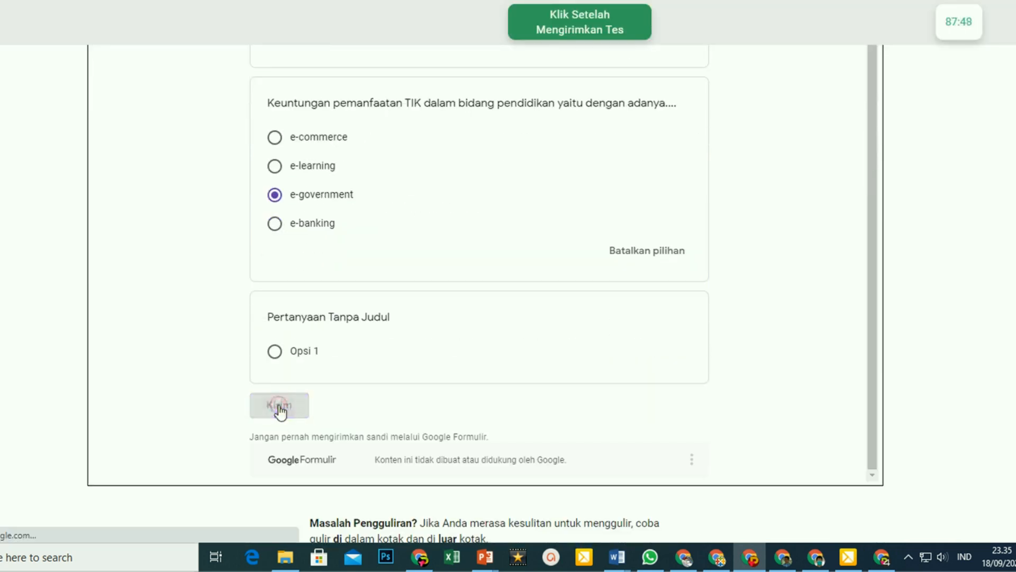